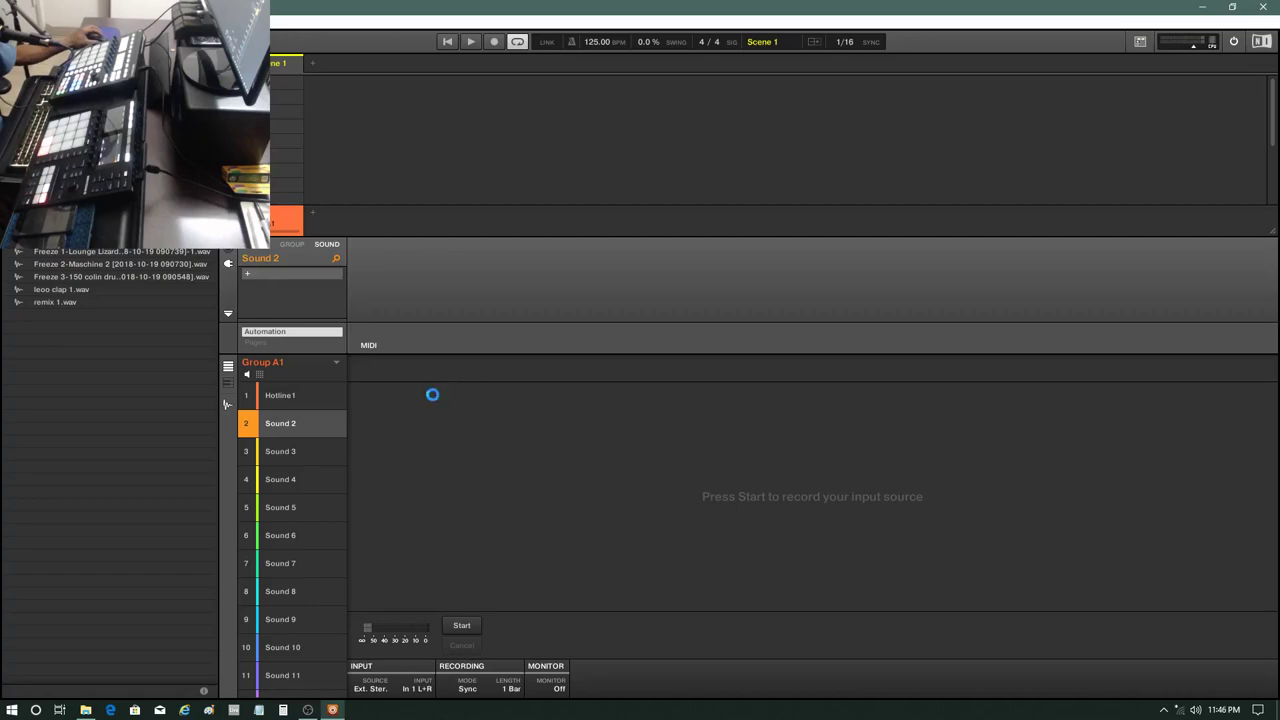
Step: Look at the color settings for scenes, groups and sounds in the preferences, and close them
key("ctrl+comma")
left_click(496, 354)
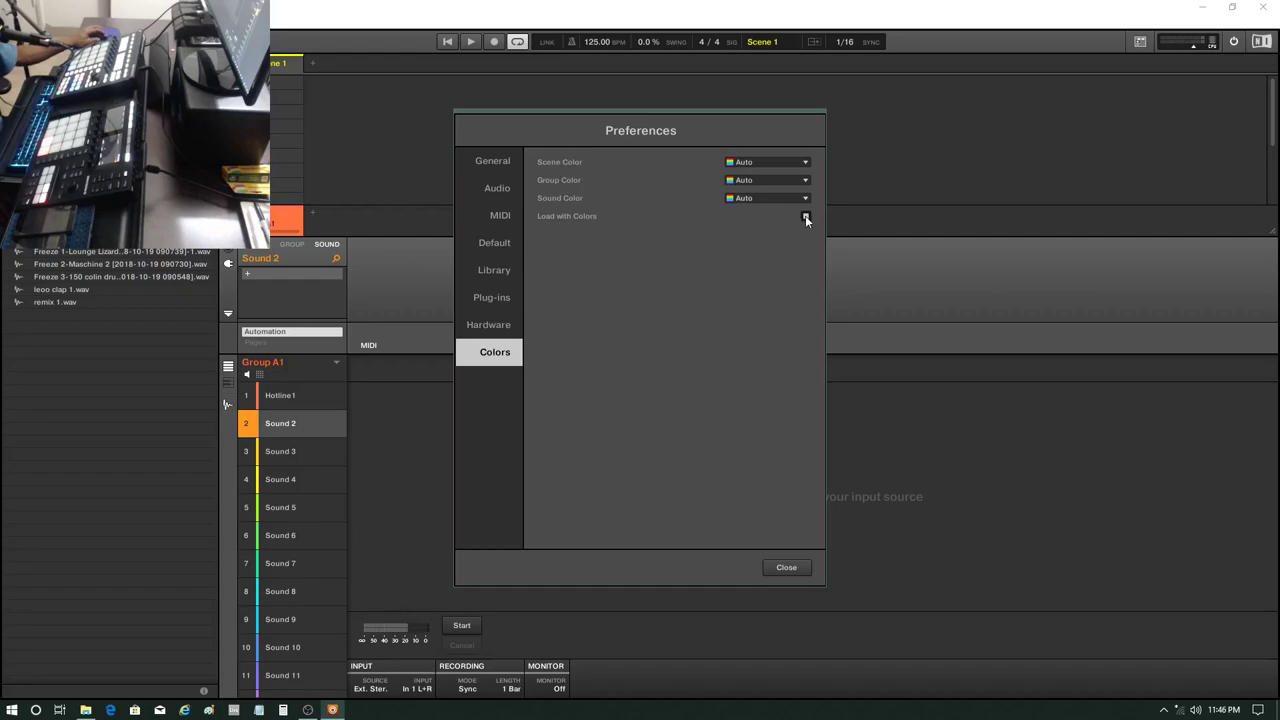
left_click(786, 567)
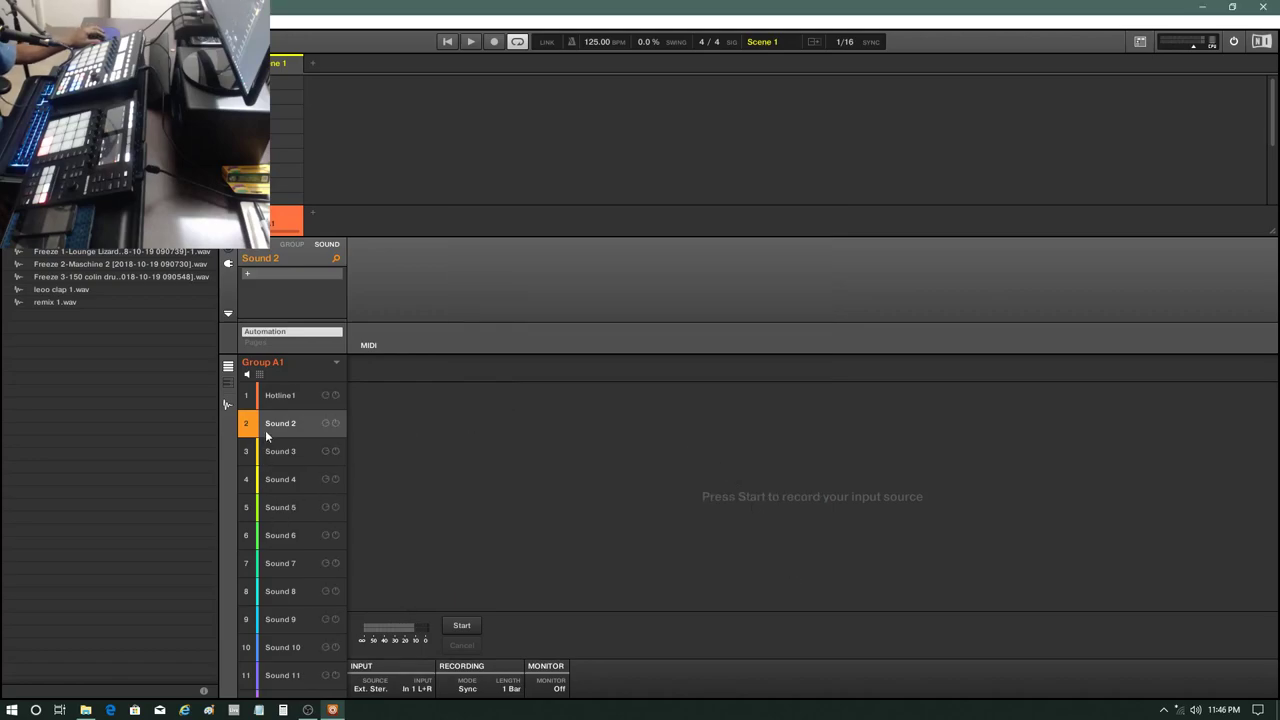
Step: Slice the Hotline1 sample of sound 1 in Detect mode with the sensitivity set to 73 %
left_click(274, 399)
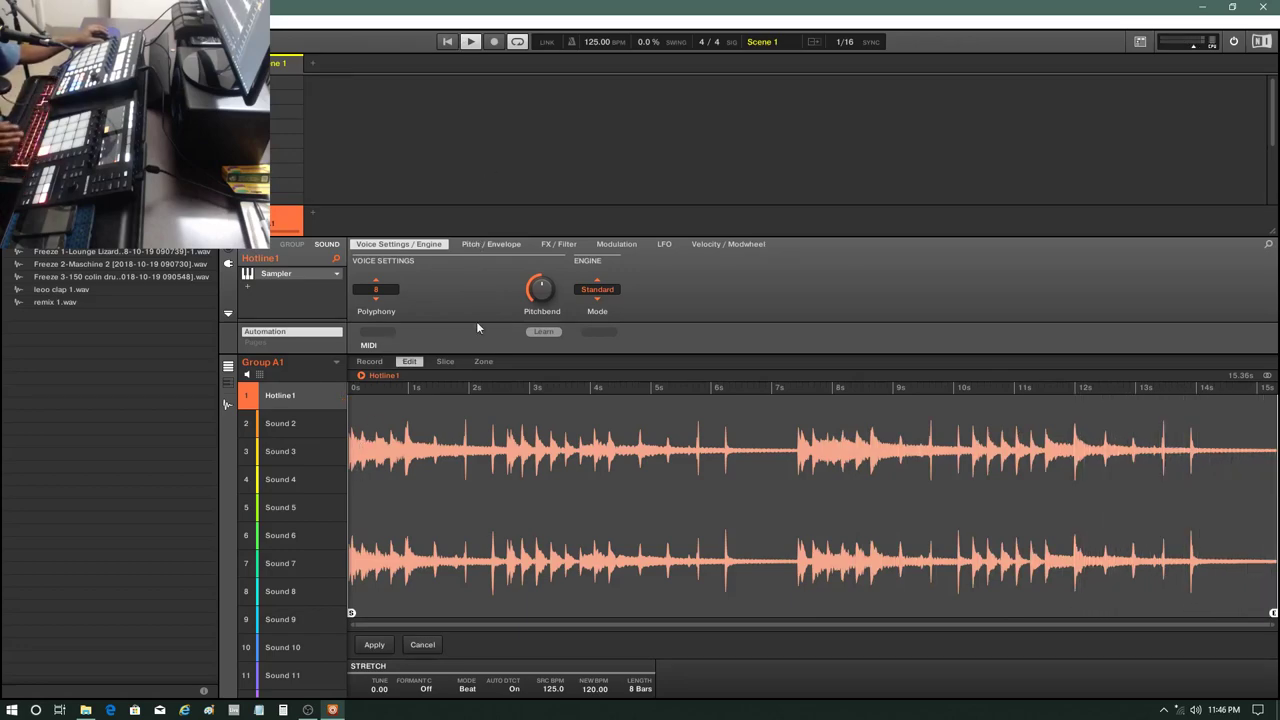
left_click(446, 363)
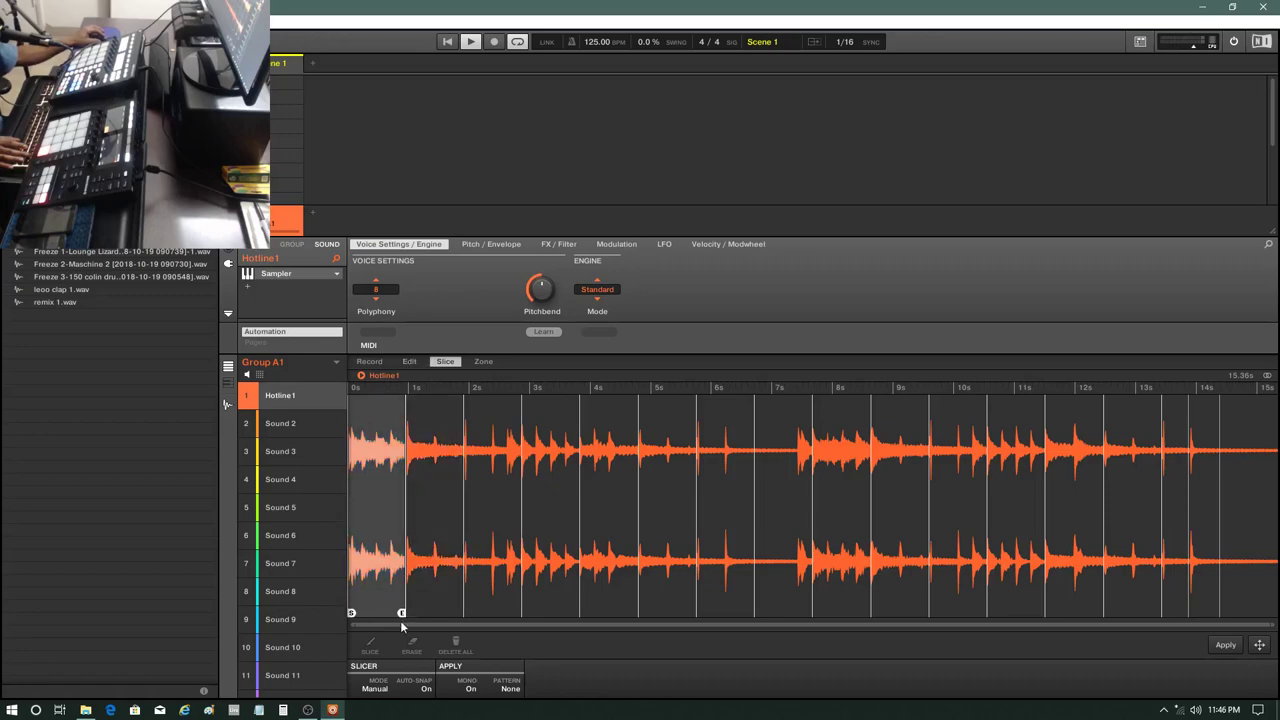
left_click(375, 688)
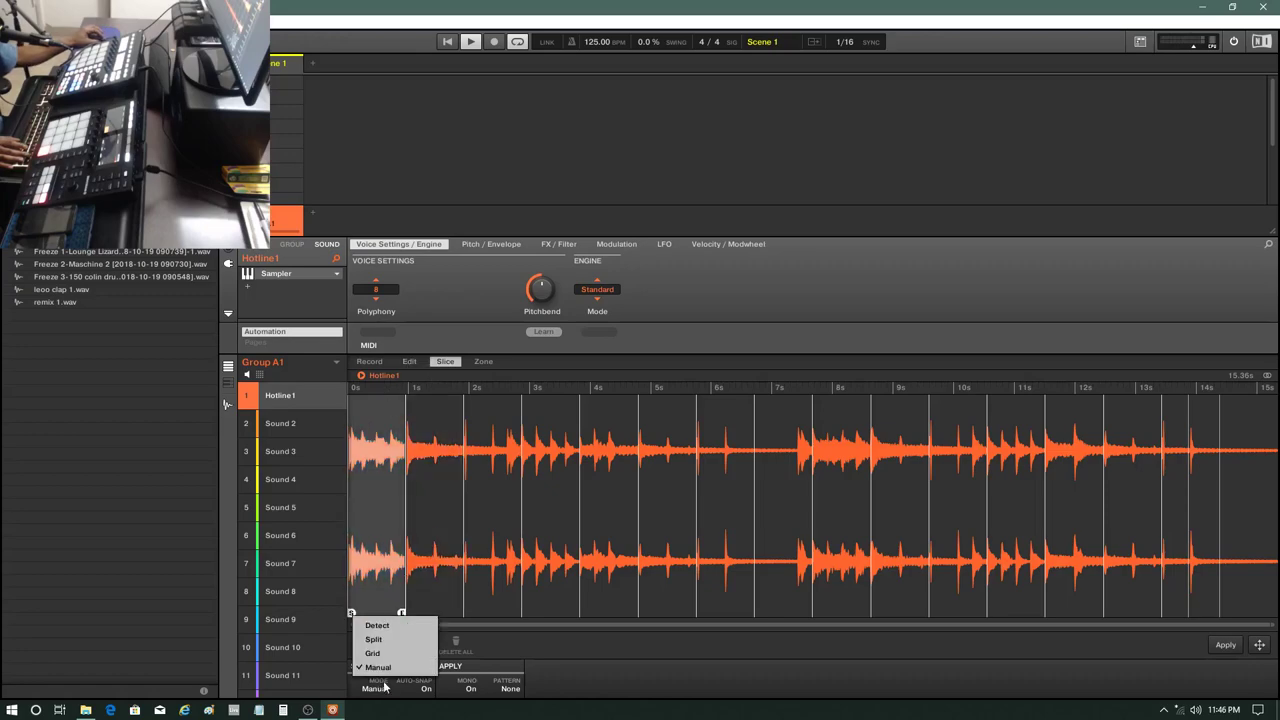
left_click(392, 622)
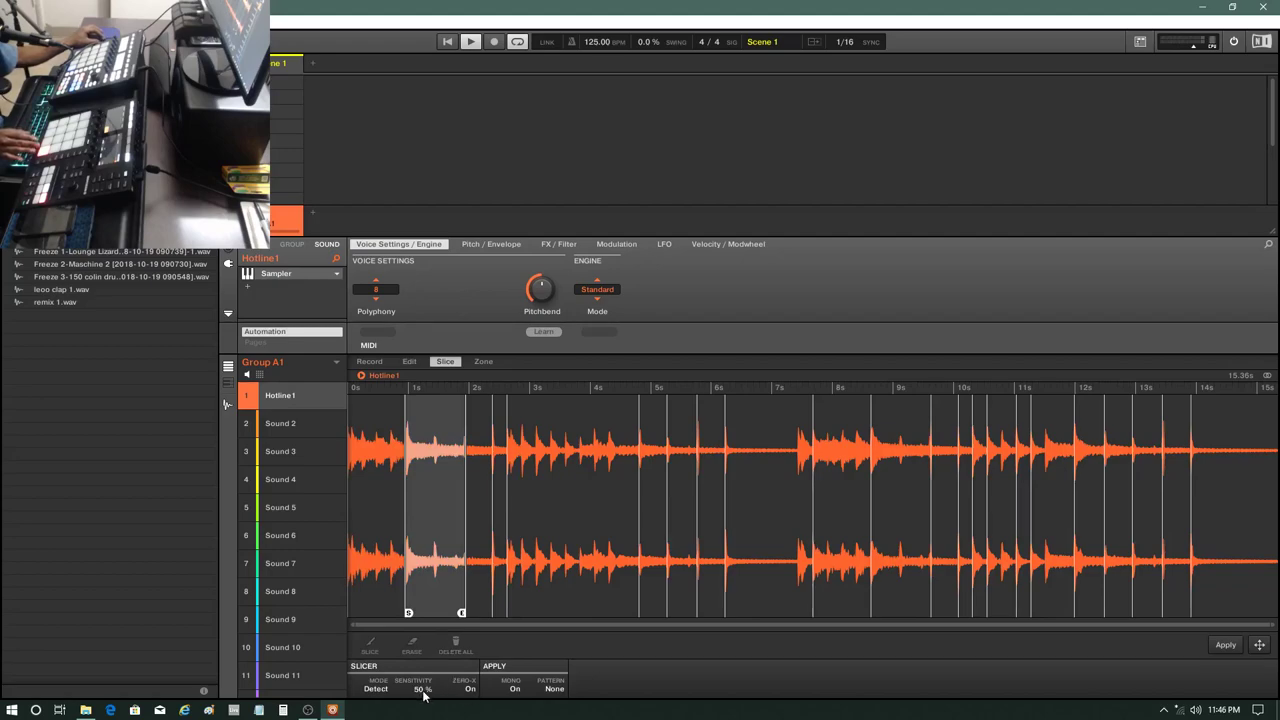
left_click_drag(413, 688, 413, 665)
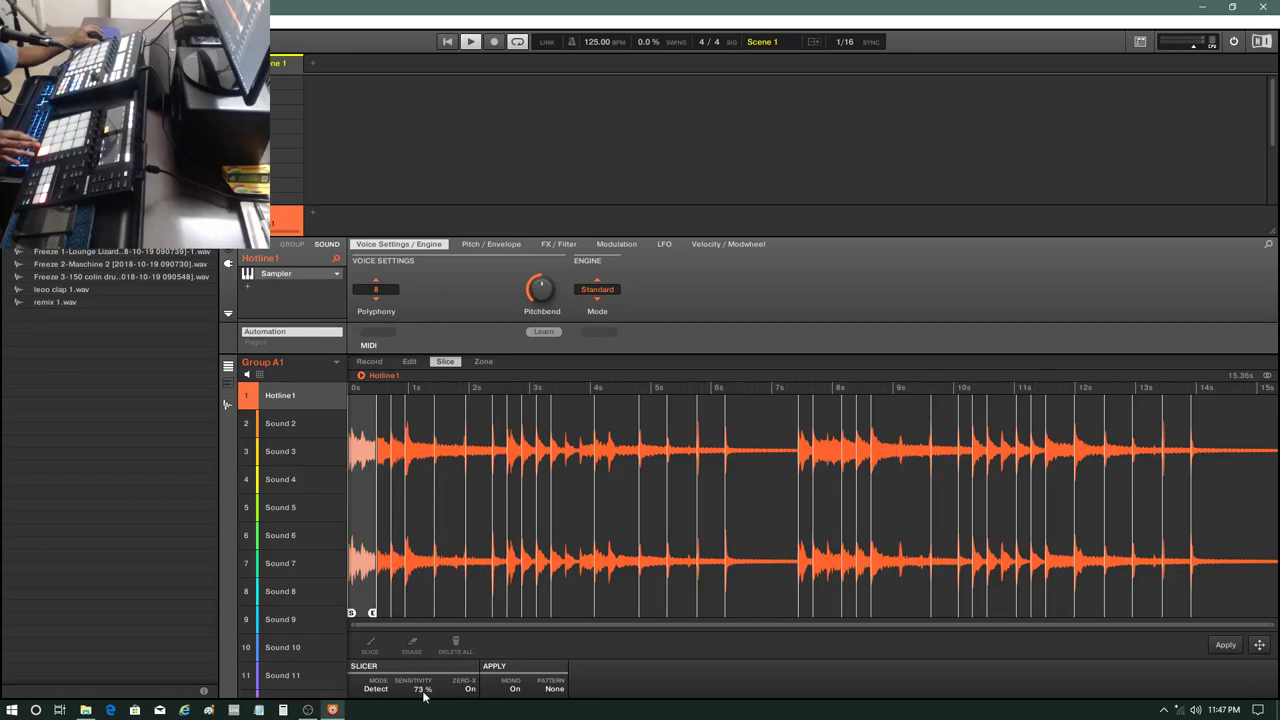
Step: Audition the slices of Hotline1 and place the slice starting at about 2.6 s on sound 2
left_click(436, 577)
left_click(416, 554)
left_click(404, 557)
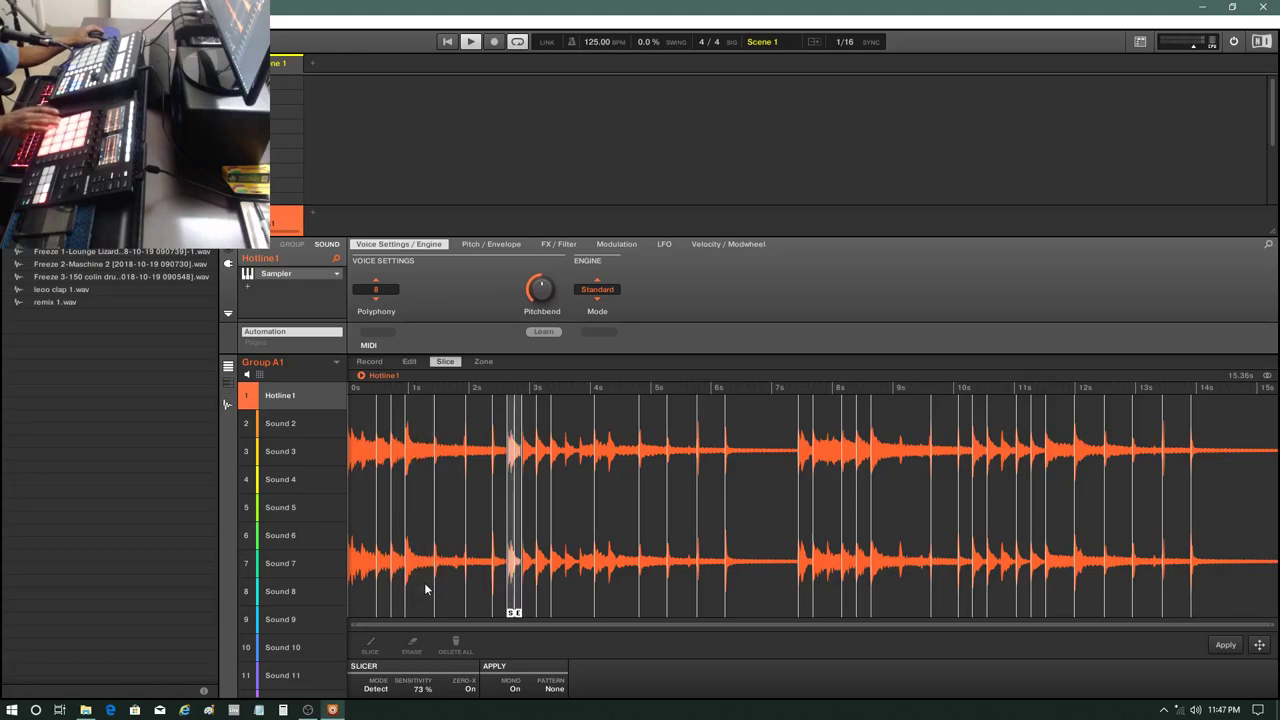
left_click_drag(510, 625, 486, 713)
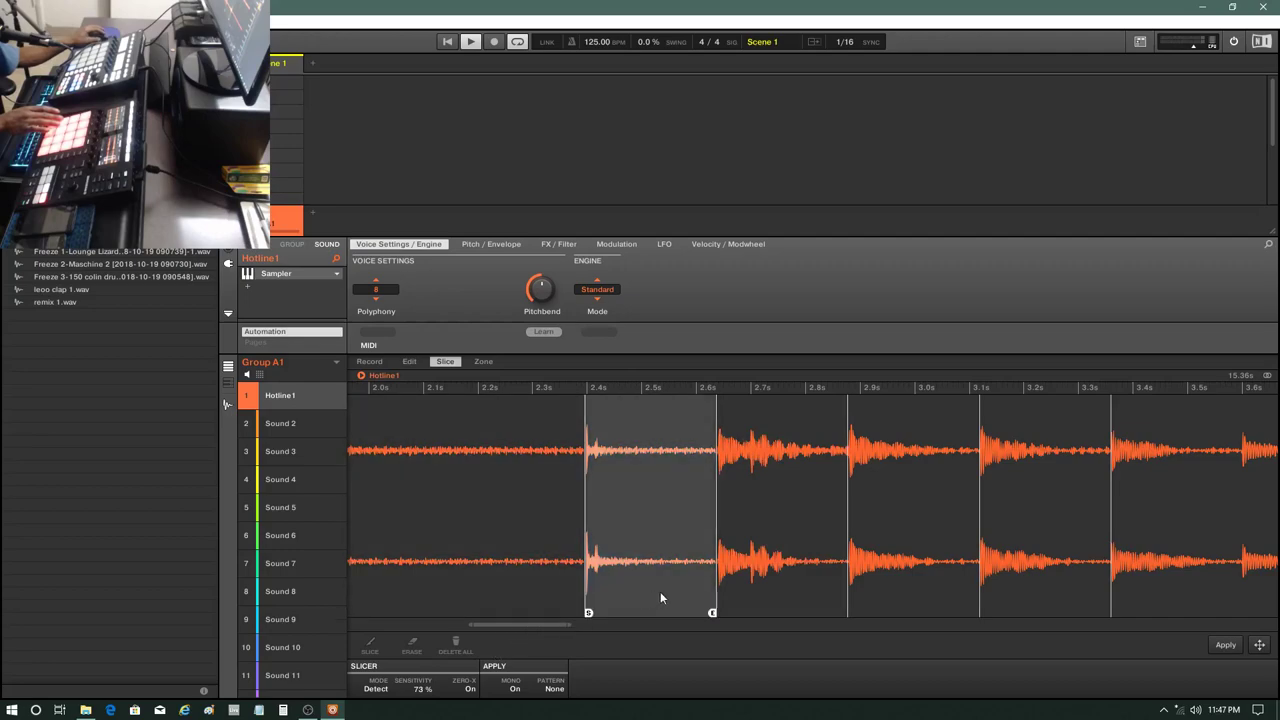
left_click(757, 572)
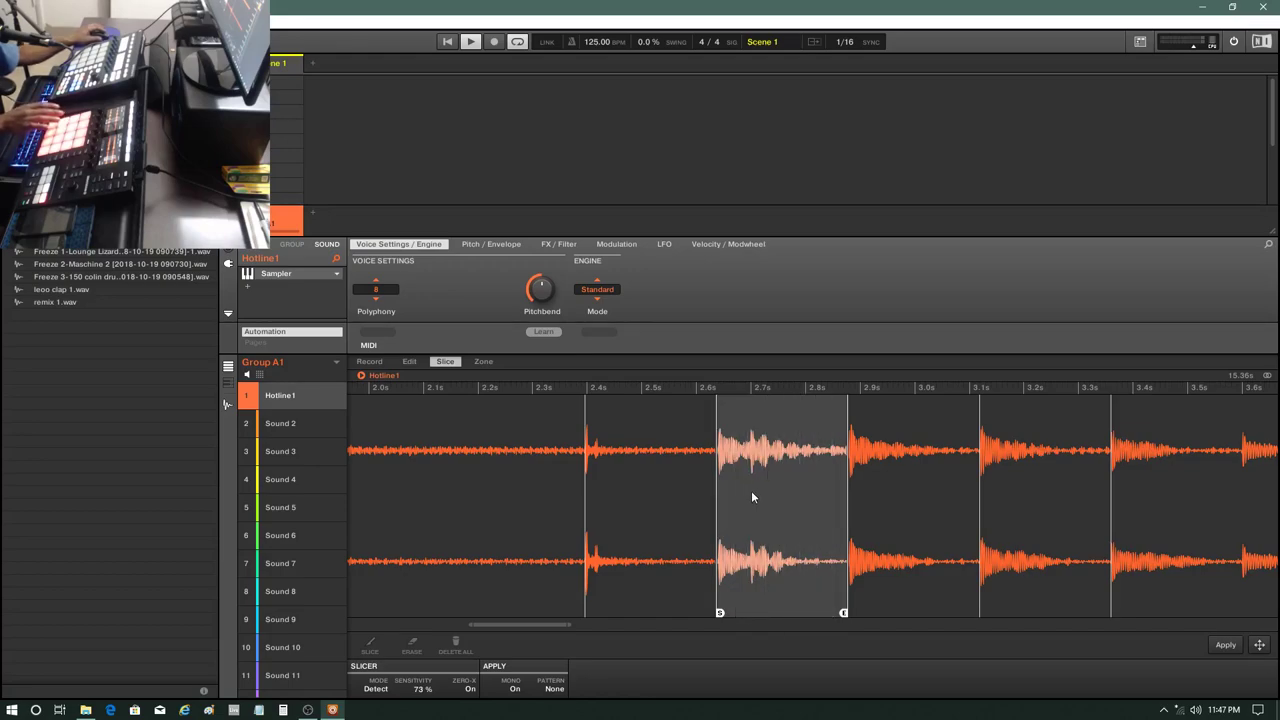
left_click_drag(785, 483, 293, 429)
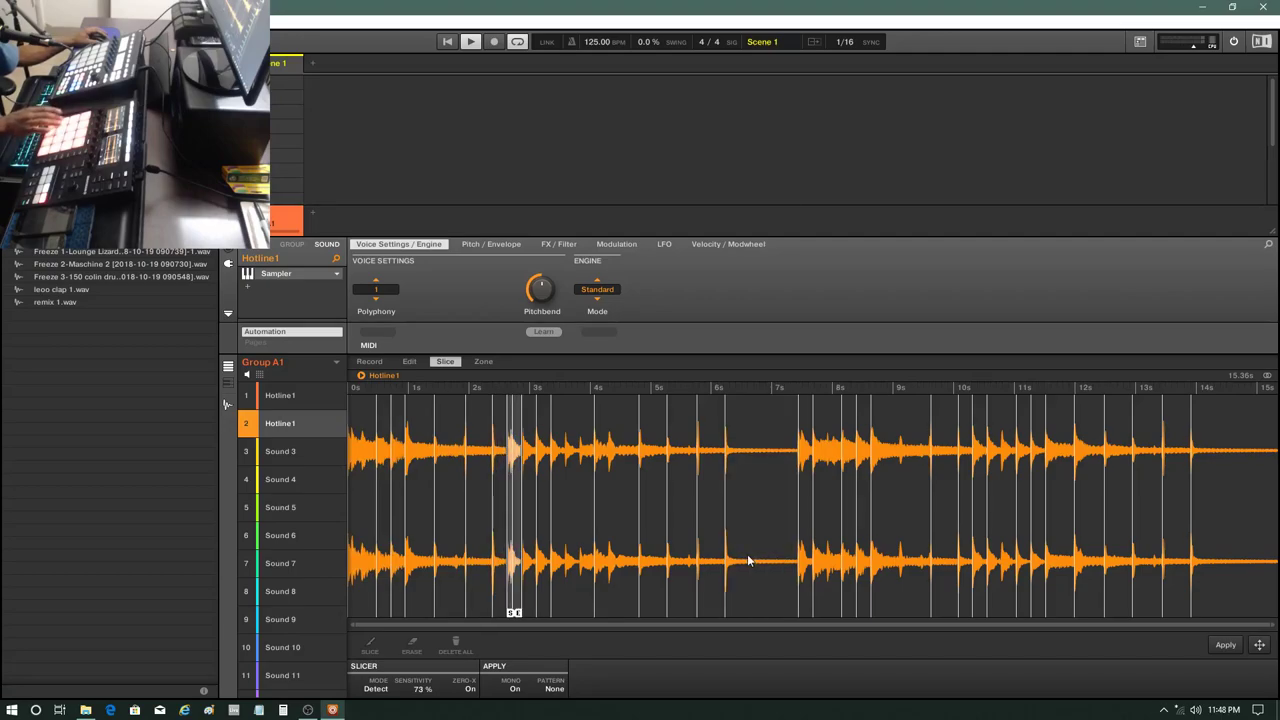
Step: Audition the slices on sound 2 and place the slice starting at about 2.4 s on sound 3
left_click_drag(634, 625, 511, 670)
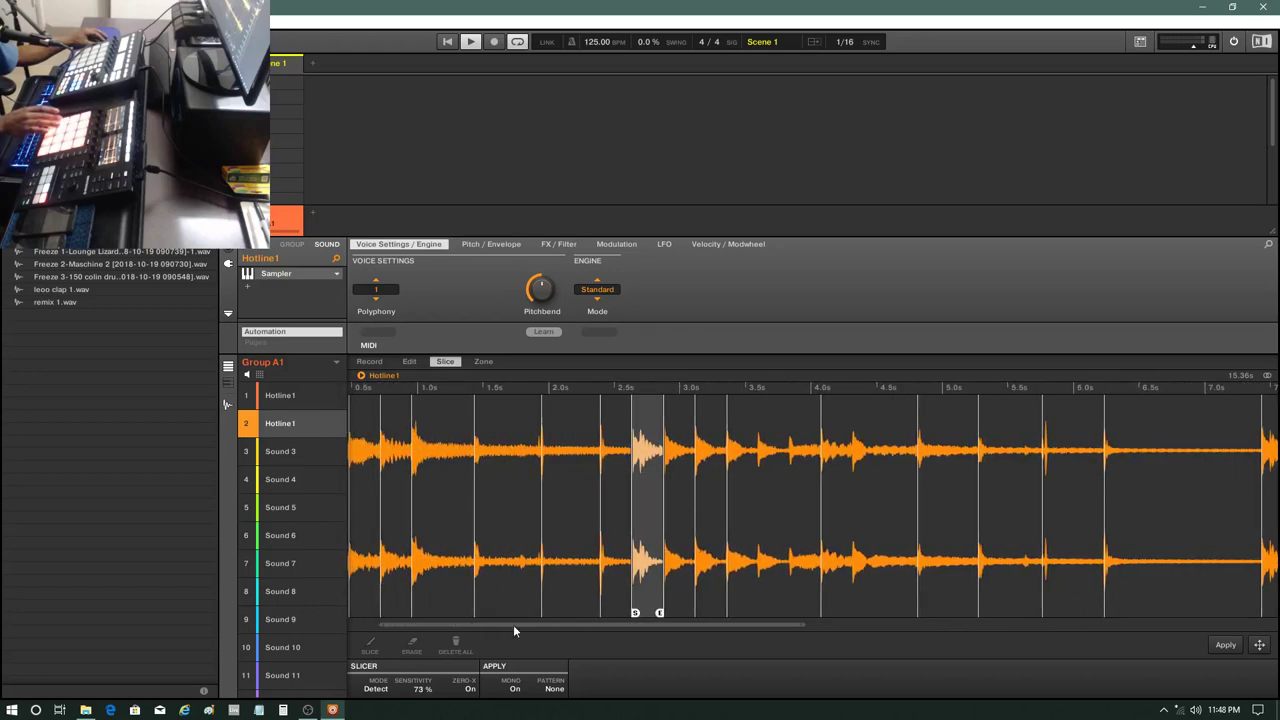
left_click(366, 497)
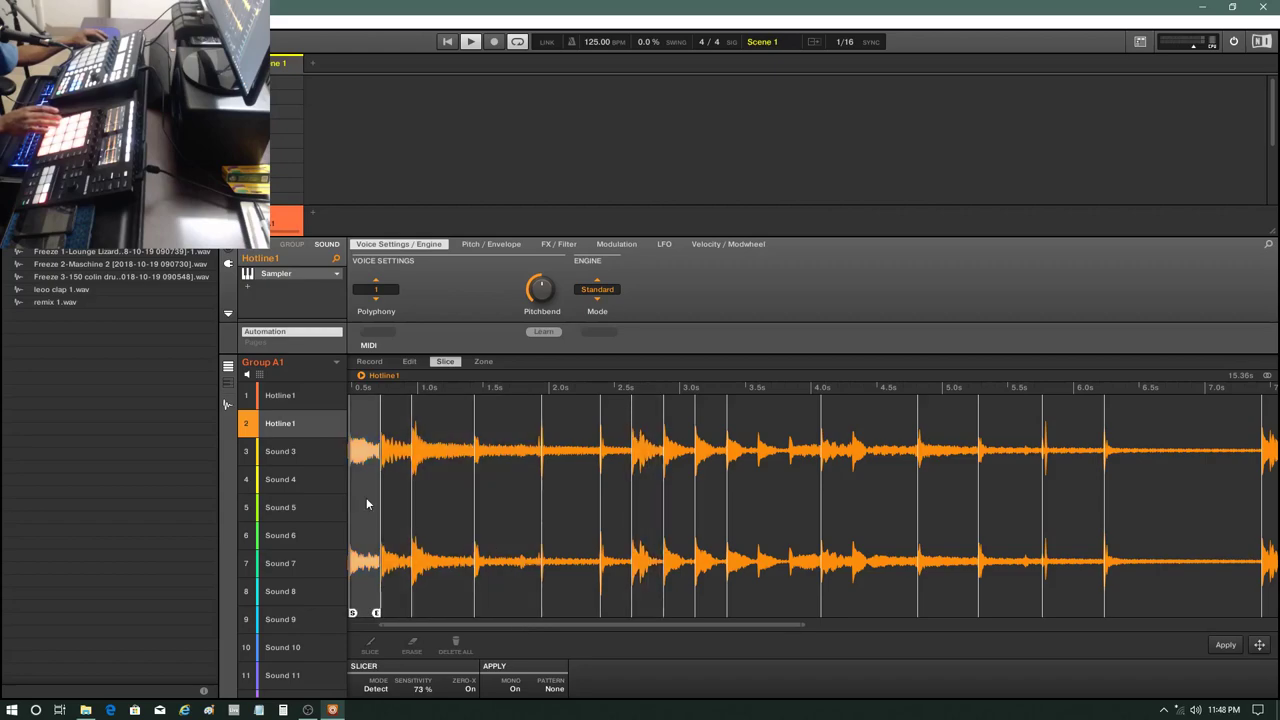
left_click(428, 517)
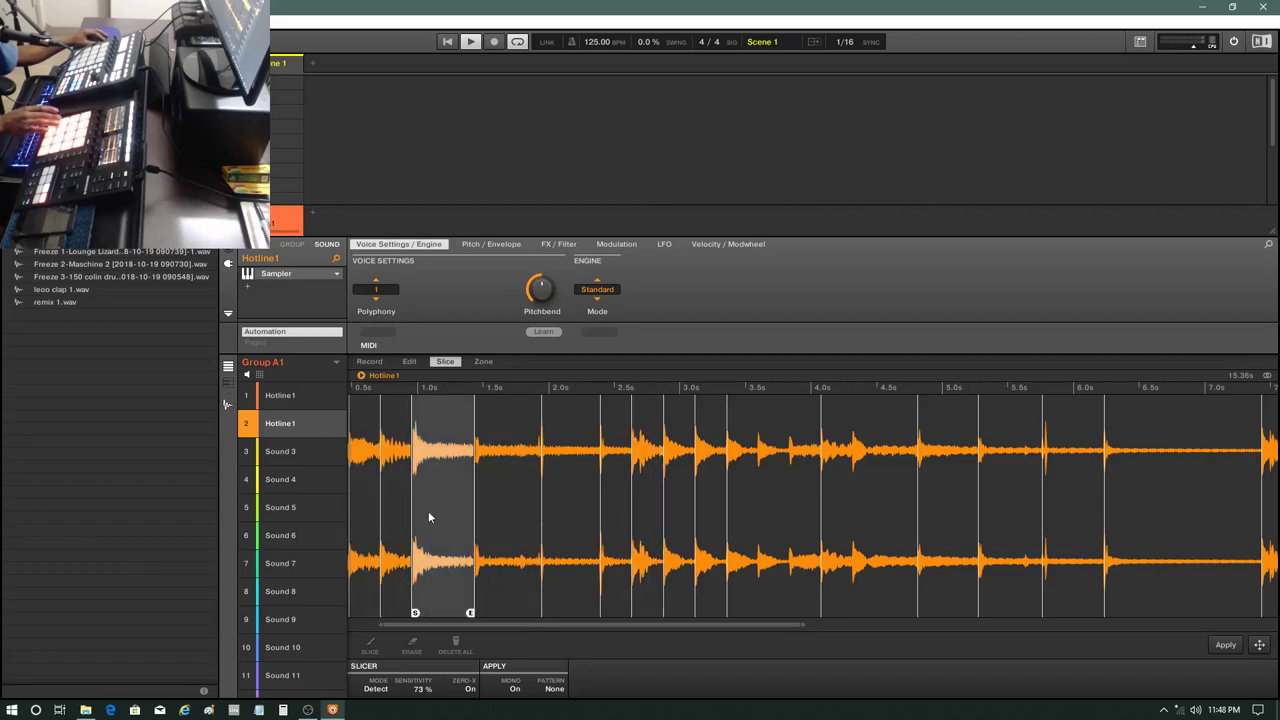
left_click(357, 520)
left_click(510, 537)
left_click(680, 515)
left_click(681, 503)
left_click(681, 503)
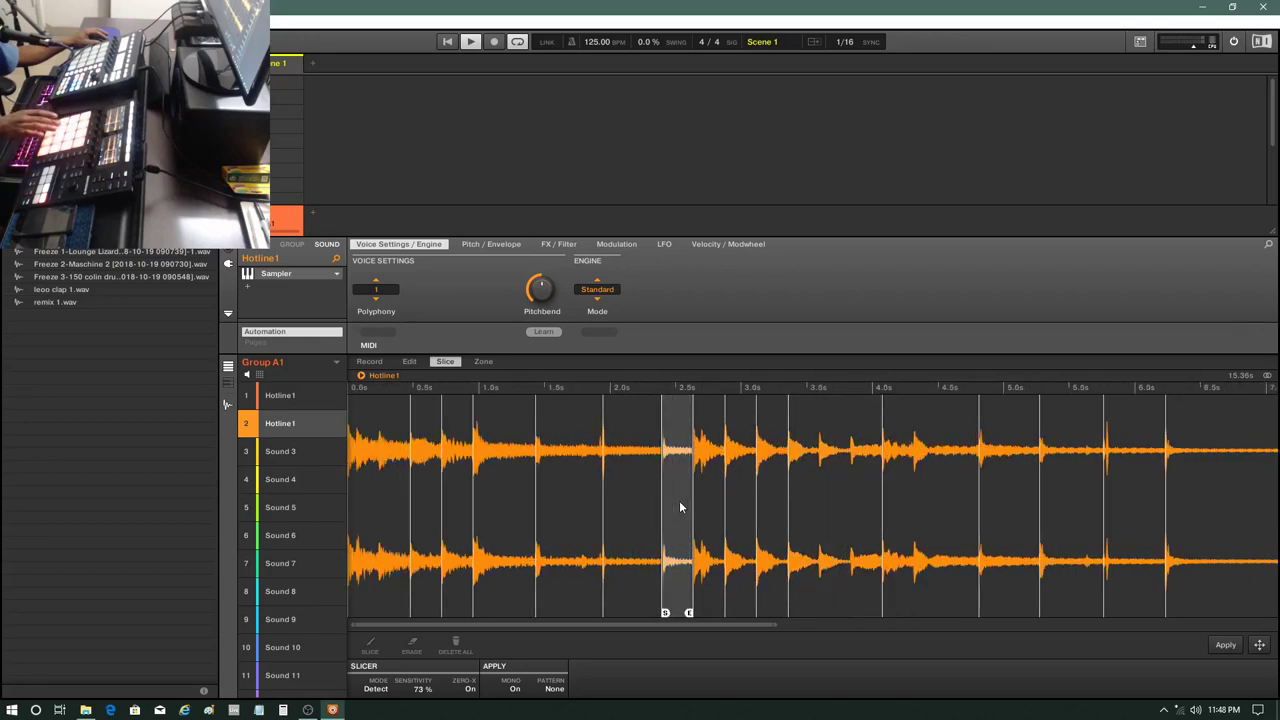
left_click_drag(675, 488, 282, 452)
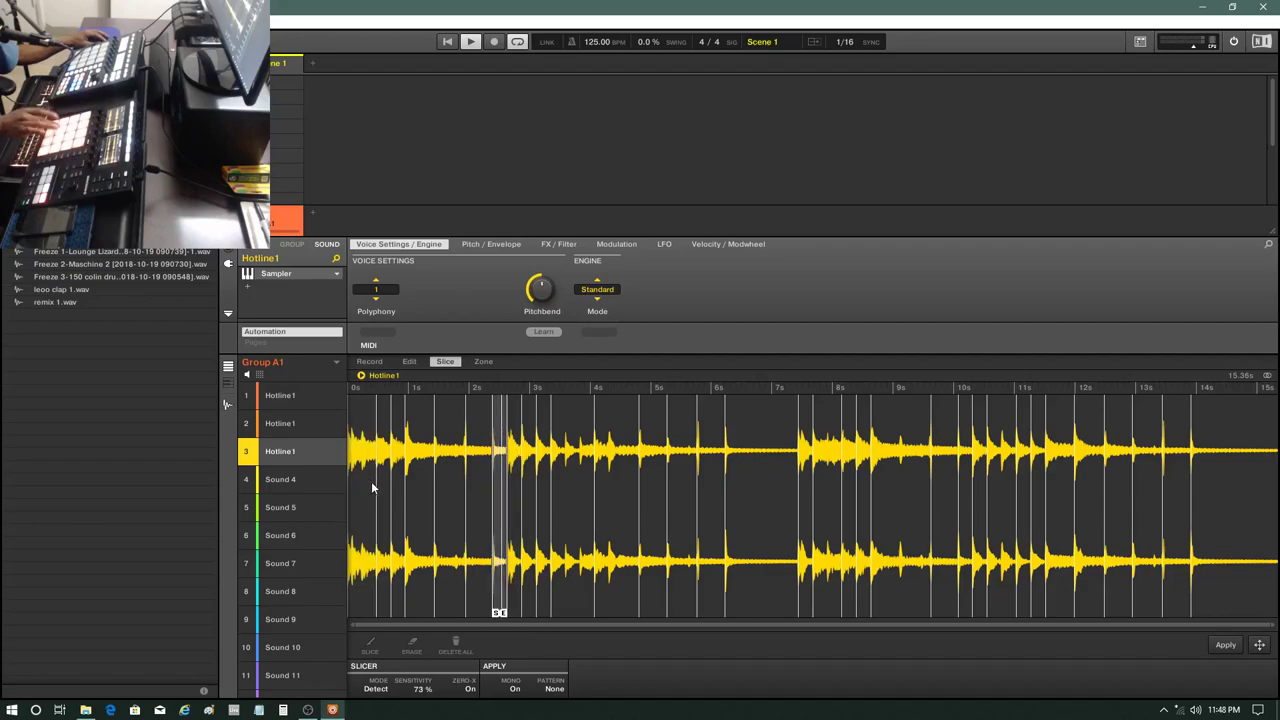
Step: Compare the waveforms and slices of sounds 1, 2 and 3 by selecting each sound in turn
mouse_move(537, 624)
left_mouse_down()
mouse_move(530, 681)
mouse_move(530, 637)
left_mouse_up()
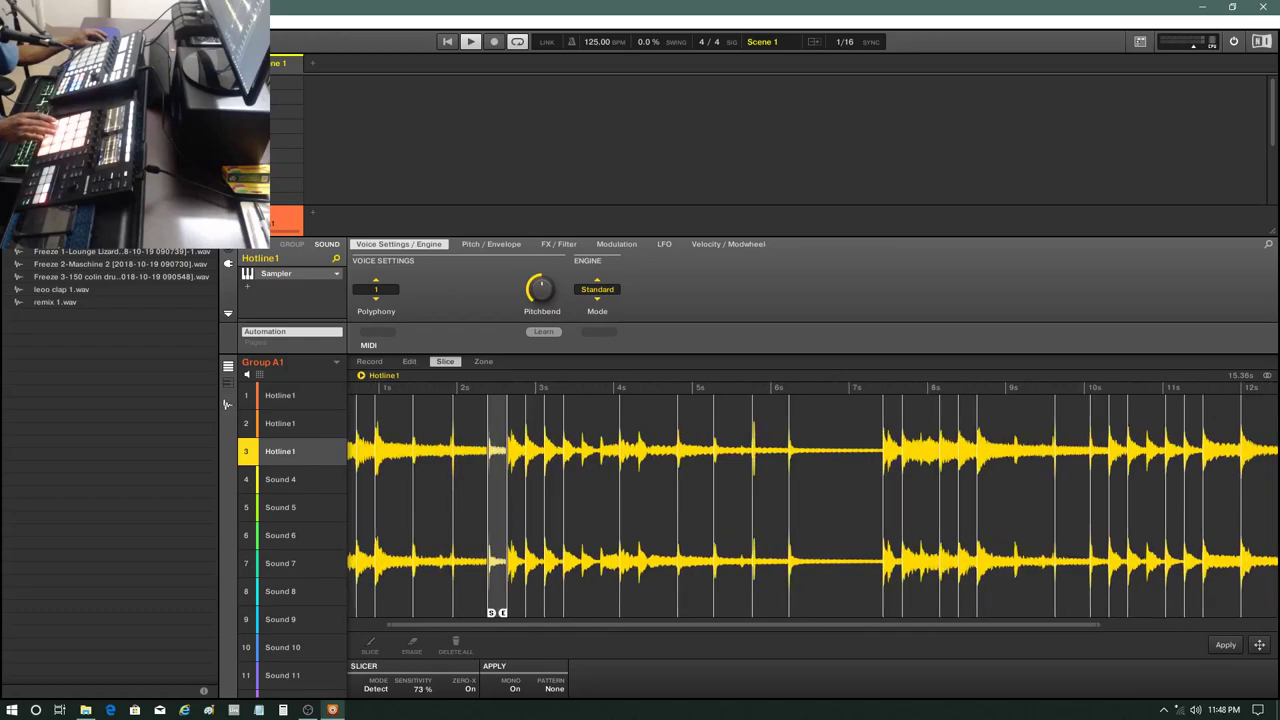
left_click(294, 395)
left_click(289, 423)
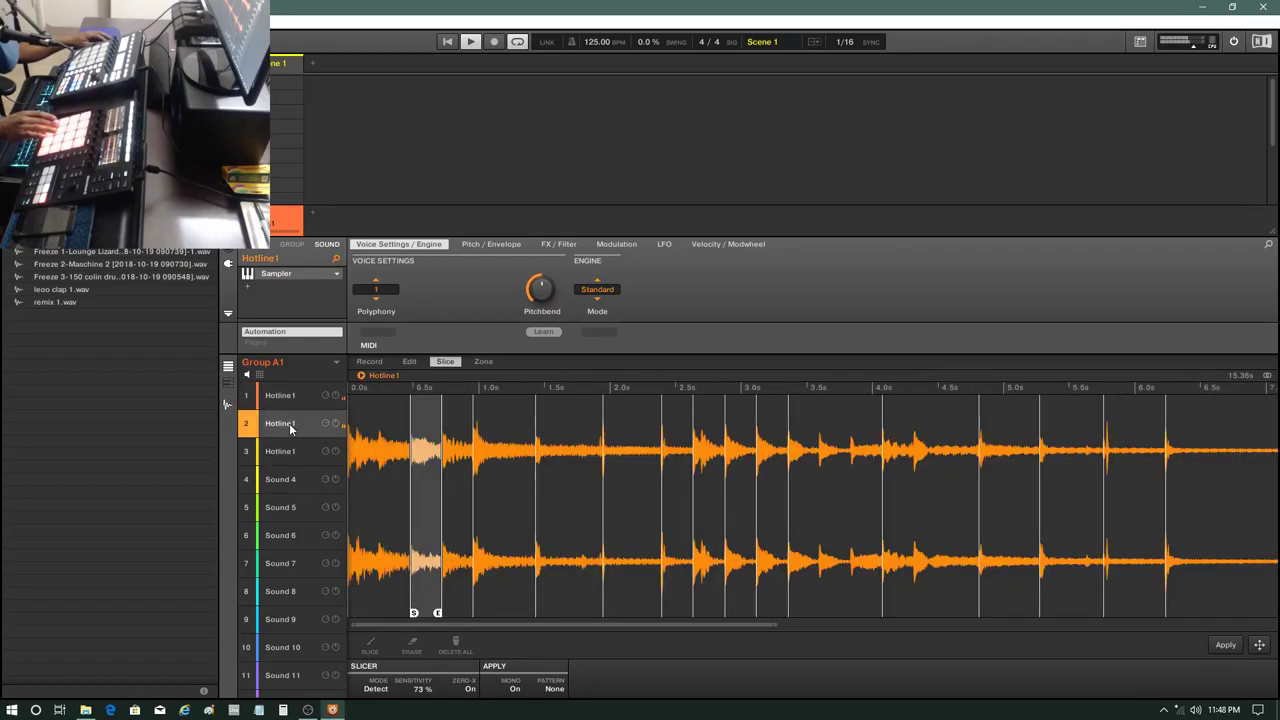
left_click(289, 395)
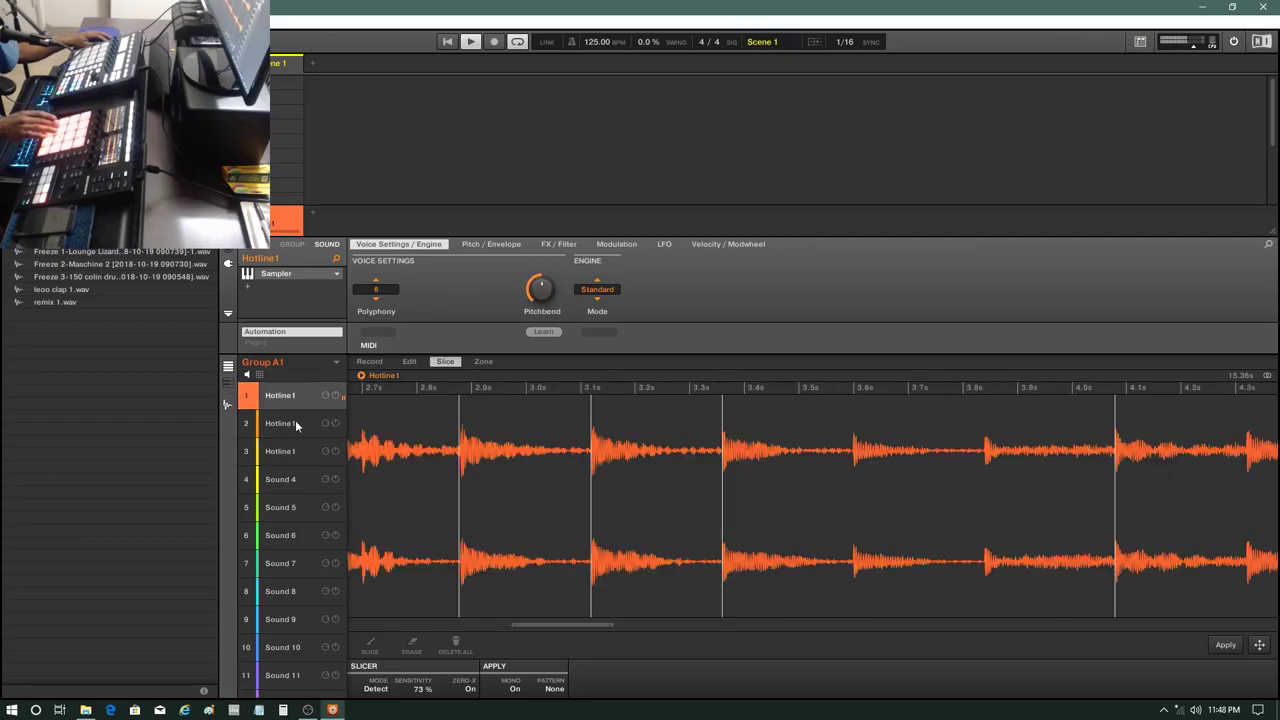
left_click(294, 425)
left_click(292, 451)
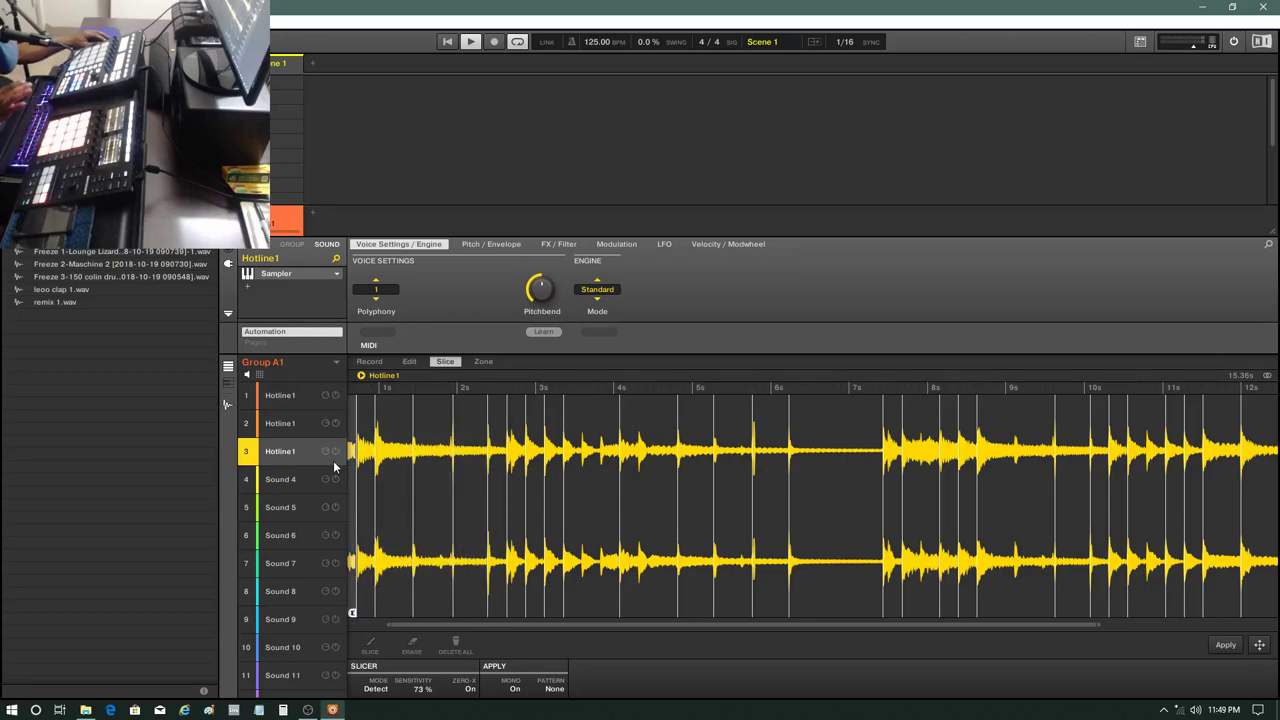
Step: Mute sound 1 and switch between sounds 2 and 3 to check their slices
left_click(247, 398)
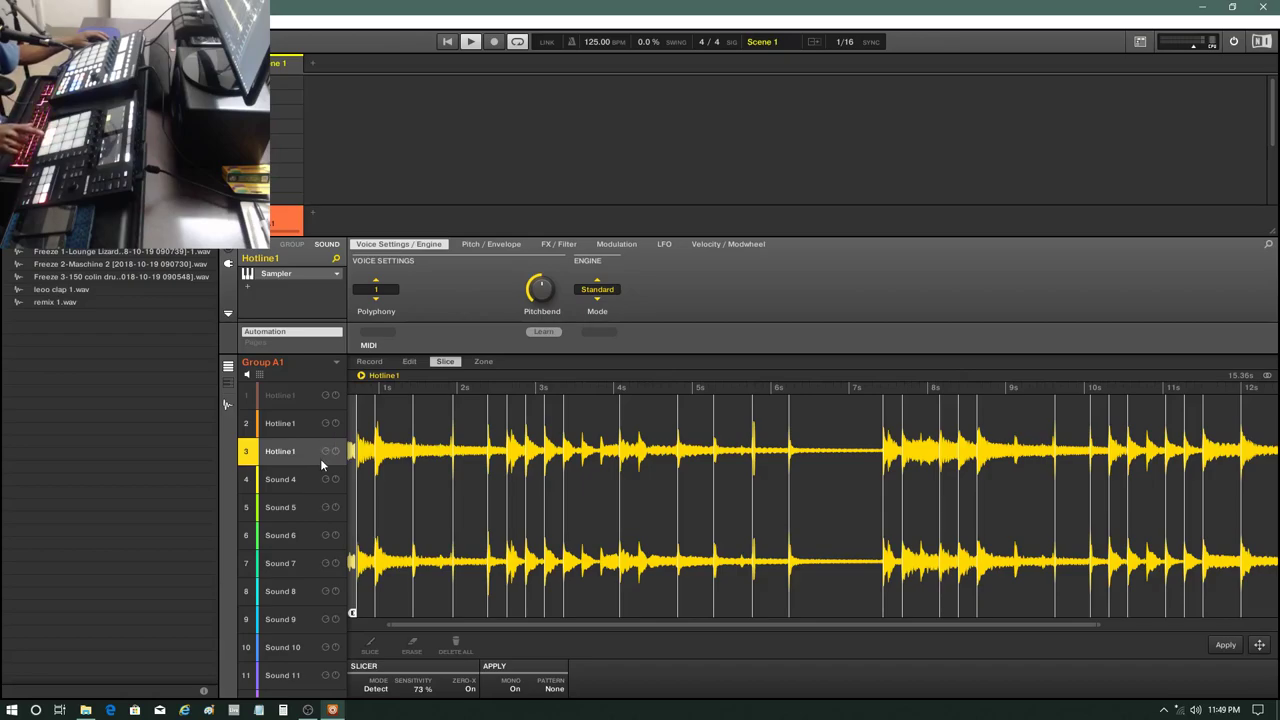
key("Up")
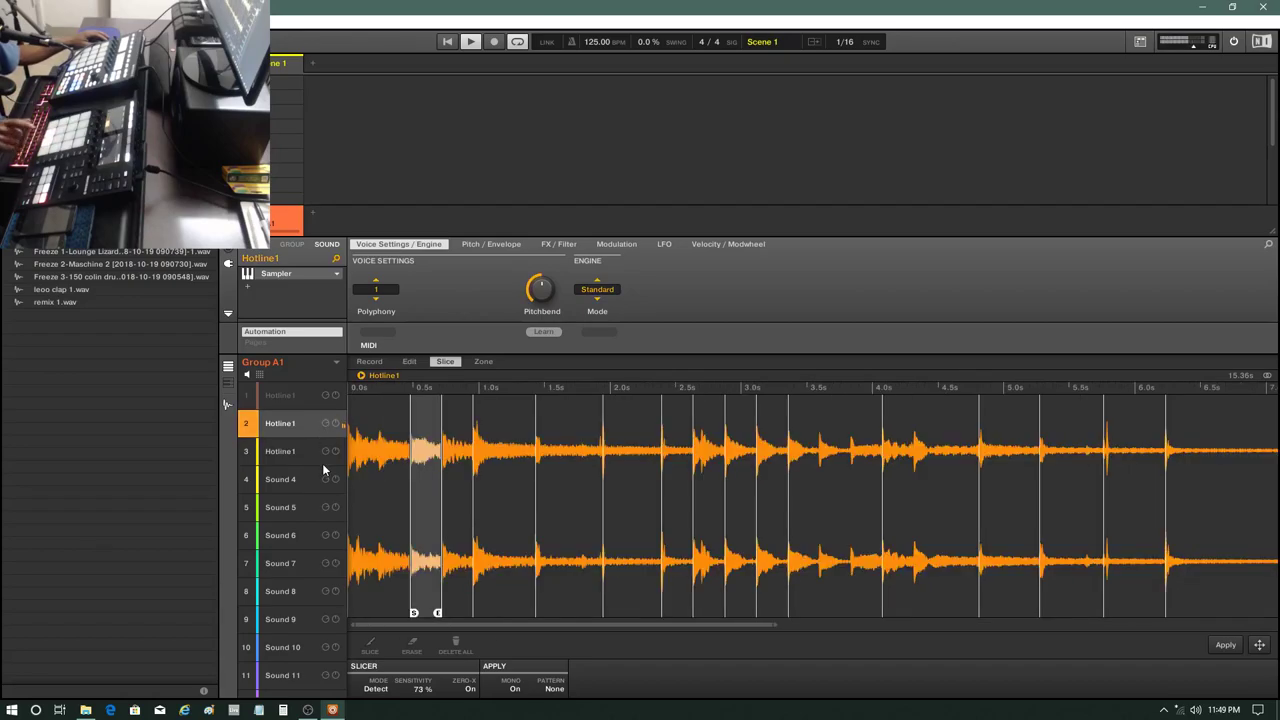
key("Down")
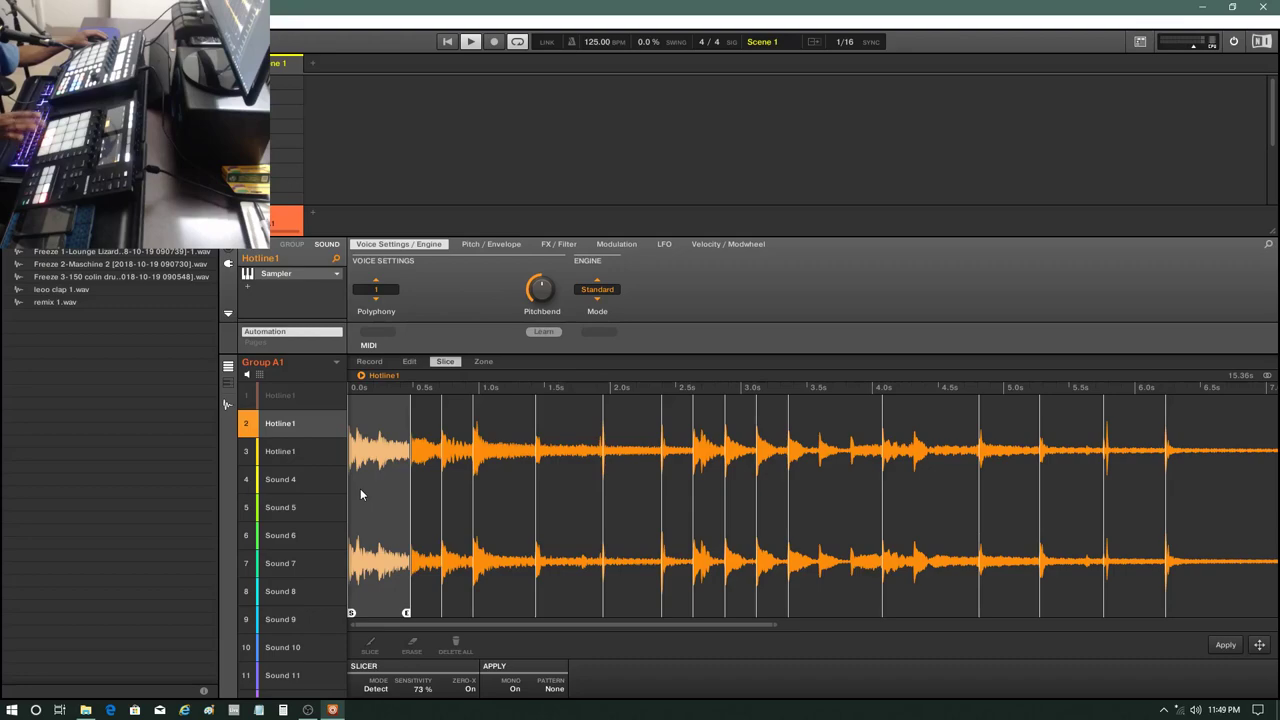
Step: Truncate the Hotline1 samples of sounds 2 and 3 to their selected slices
left_click(410, 362)
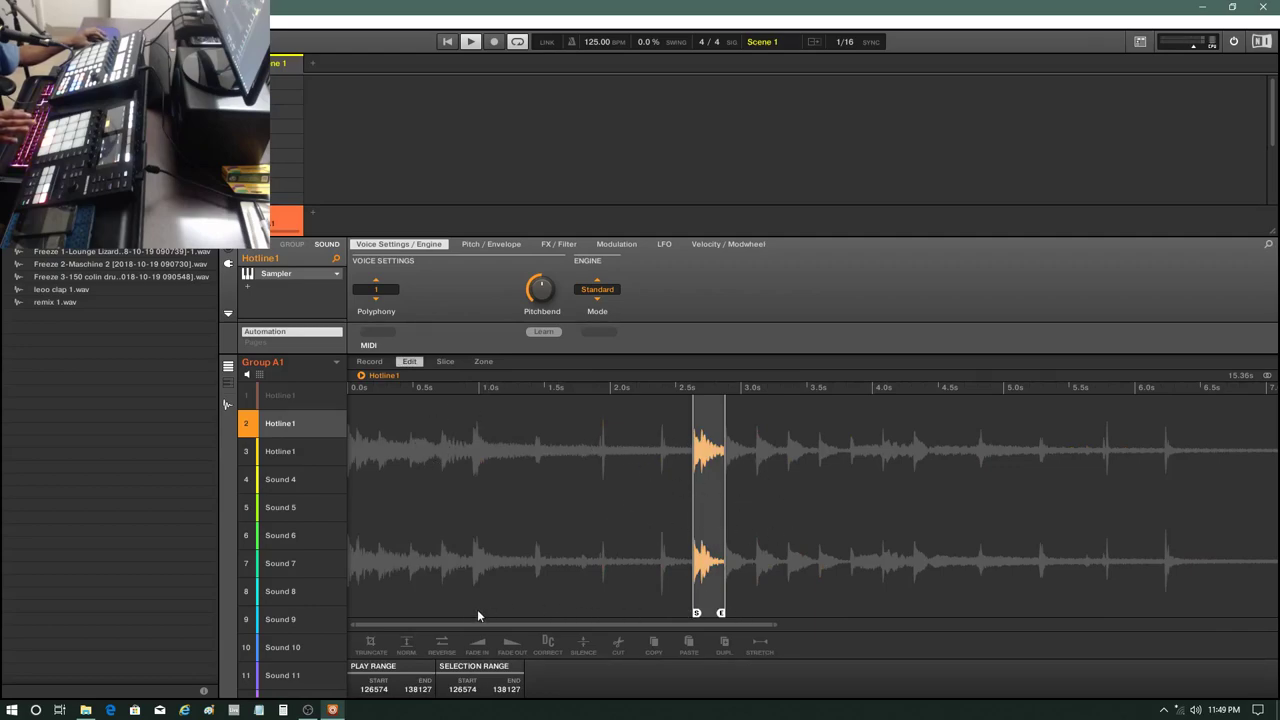
left_click(370, 645)
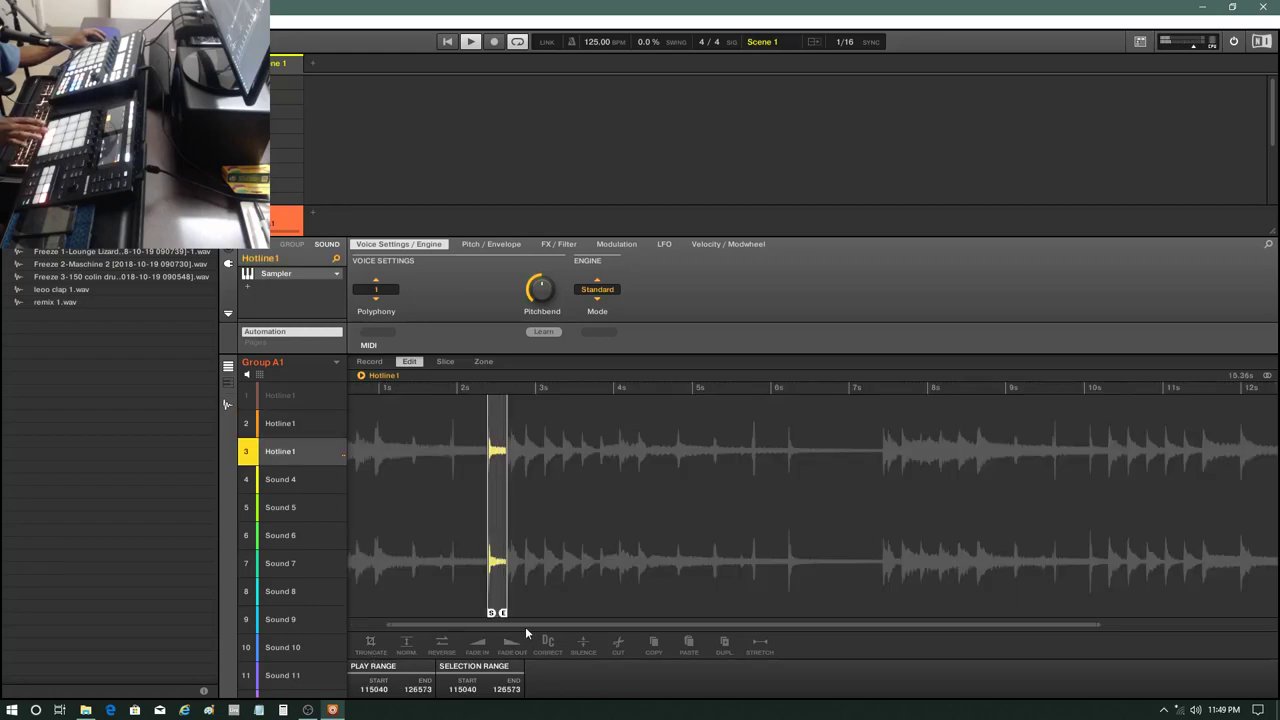
left_click_drag(526, 627, 526, 600)
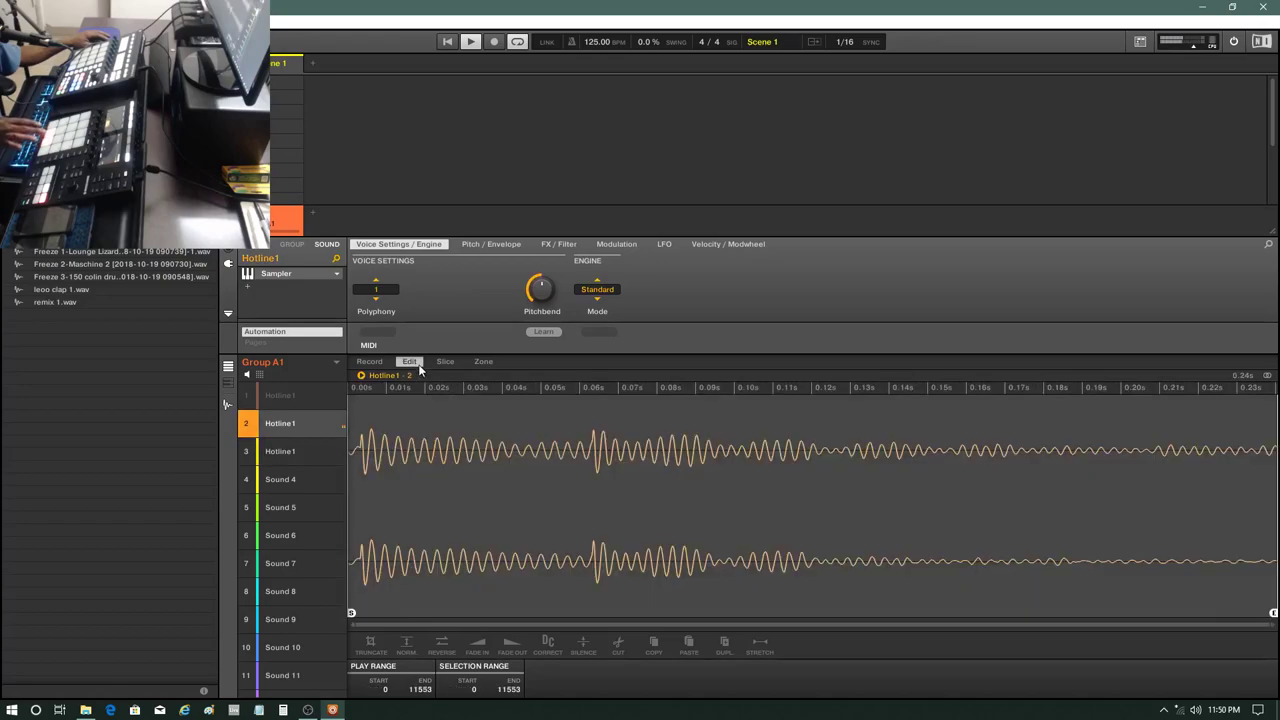
left_click(445, 361)
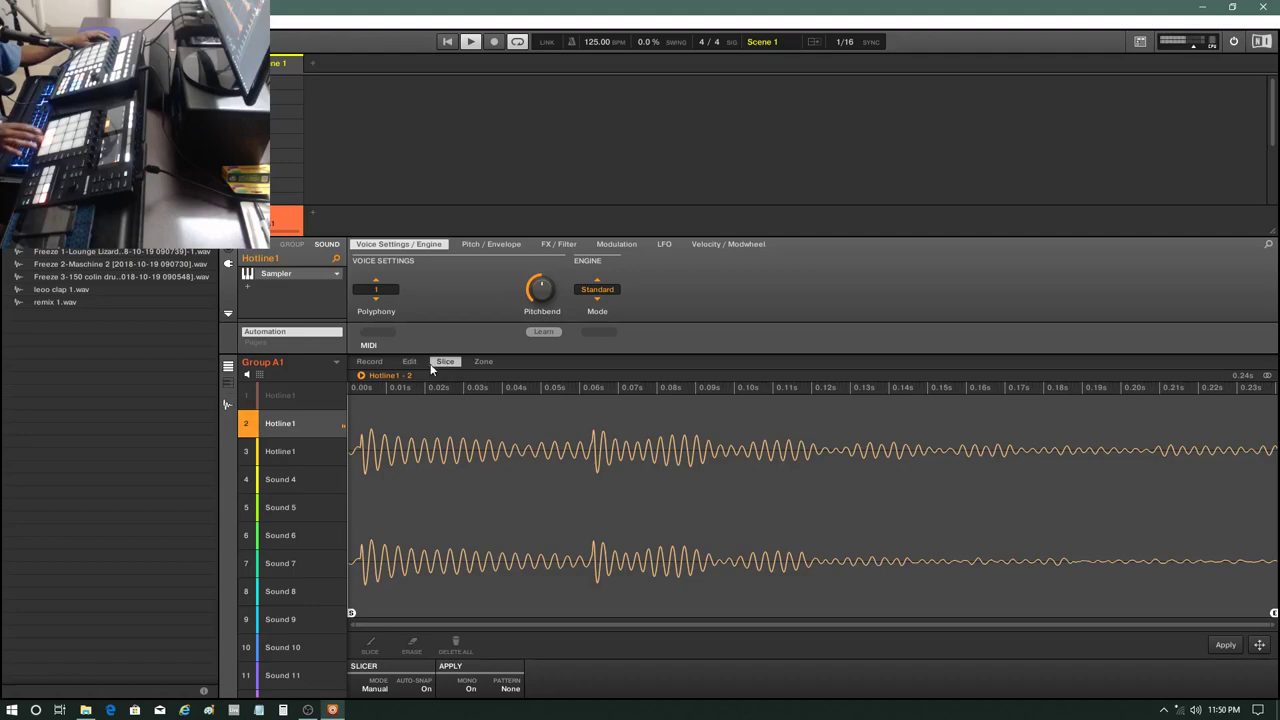
left_click(410, 362)
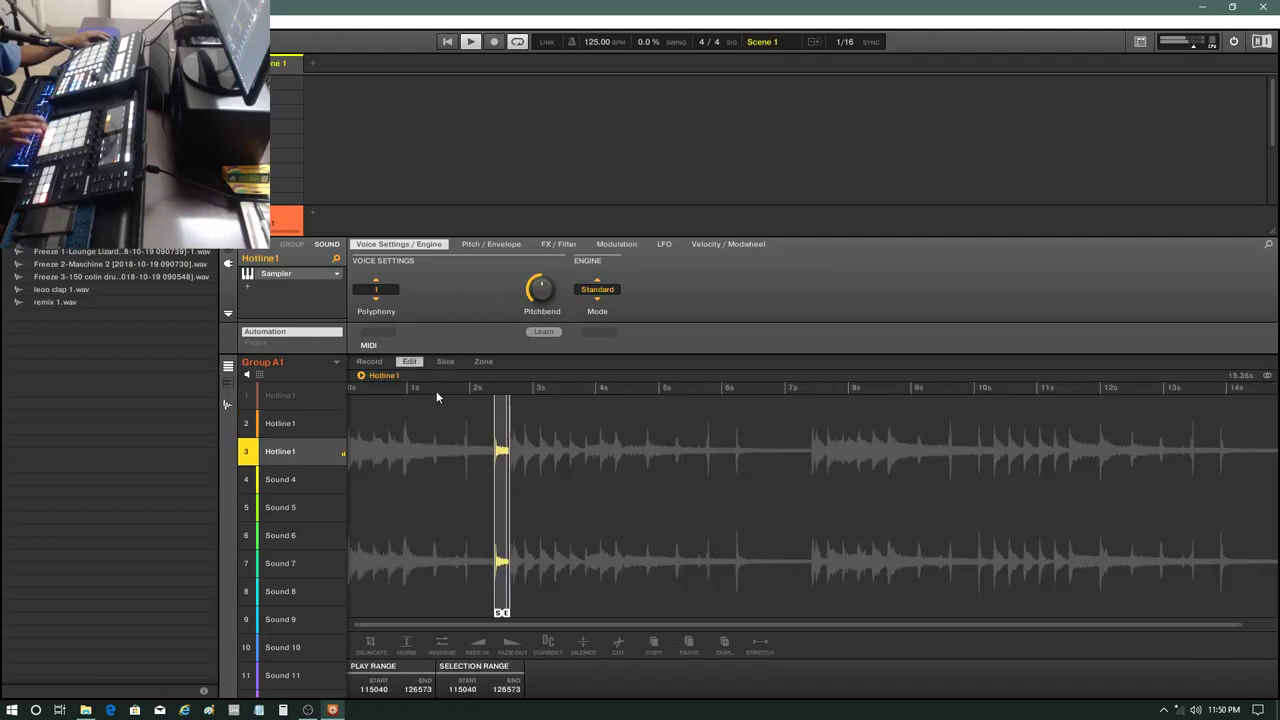
left_click(377, 644)
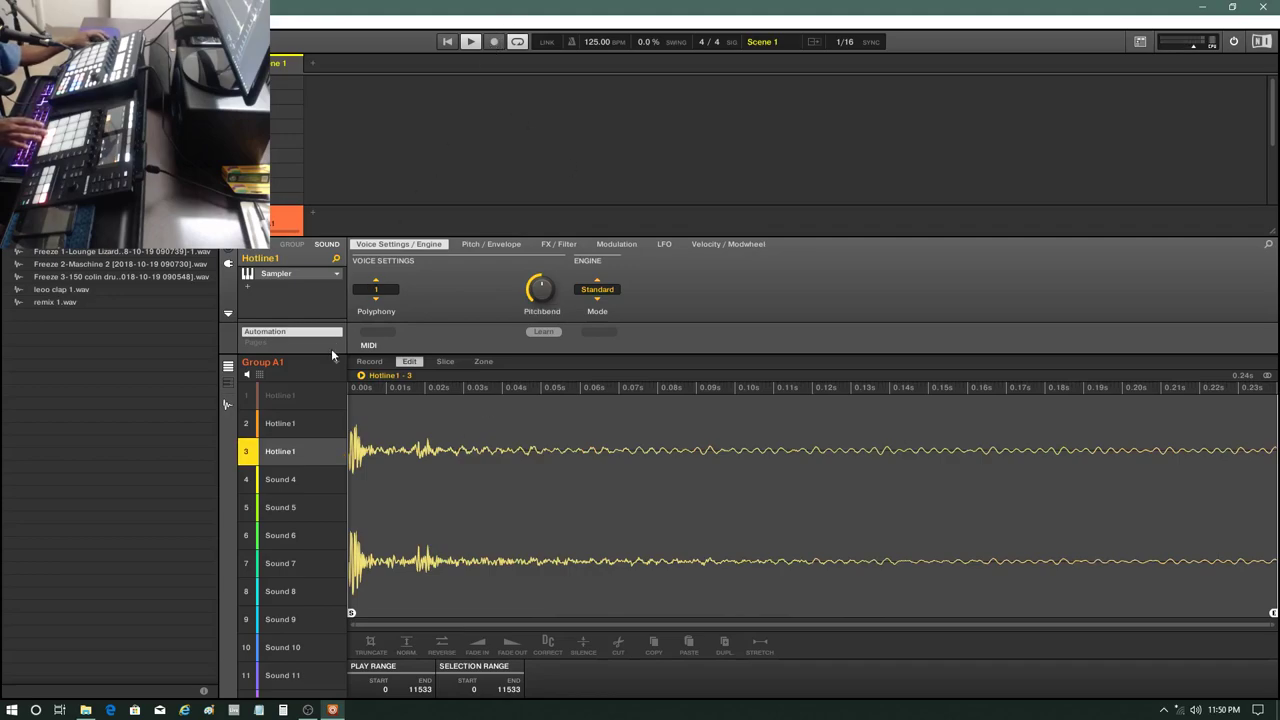
Step: Turn on pattern recording, unmute sound 1 and show its full waveform
left_click(493, 43)
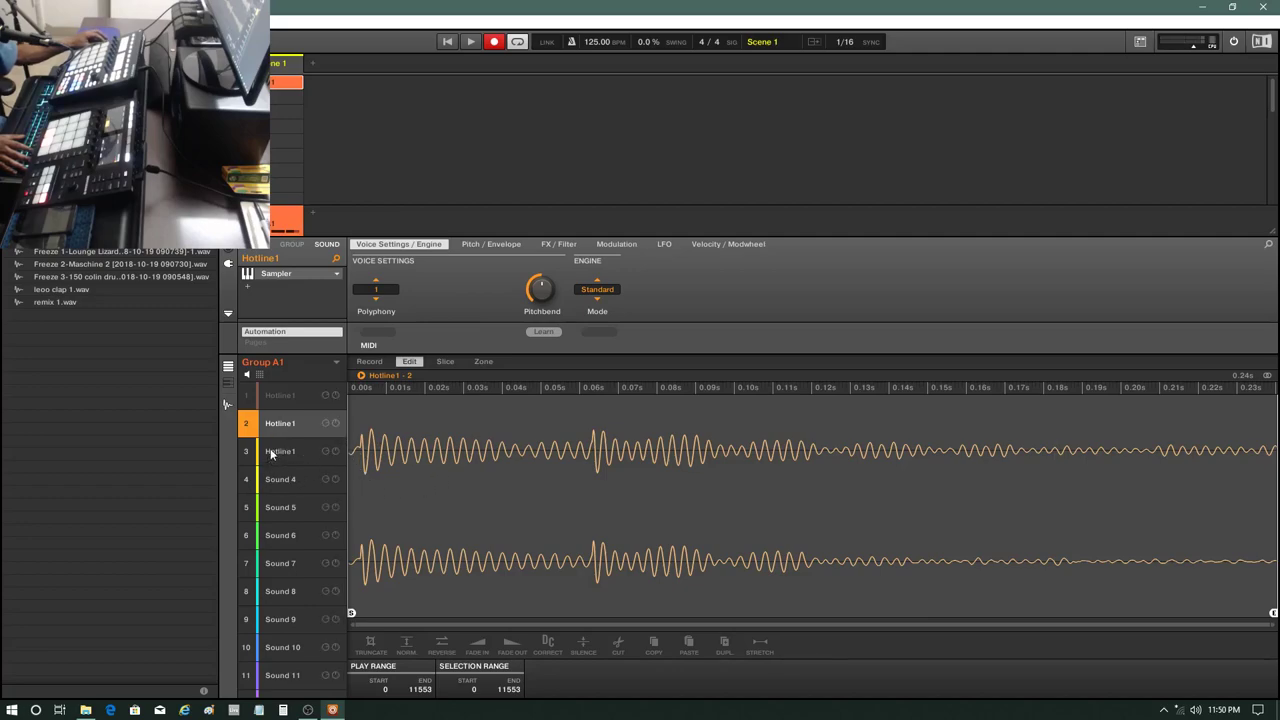
left_click(257, 398)
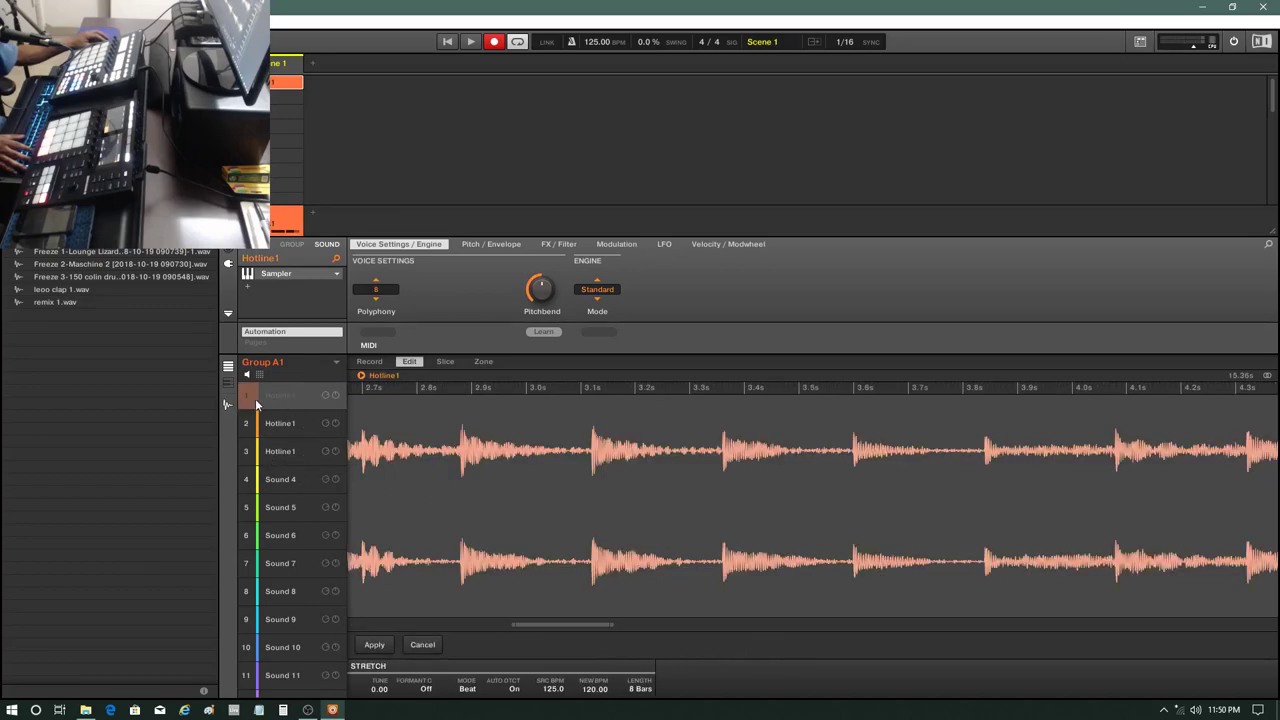
left_click(246, 399)
left_click_drag(538, 626, 538, 545)
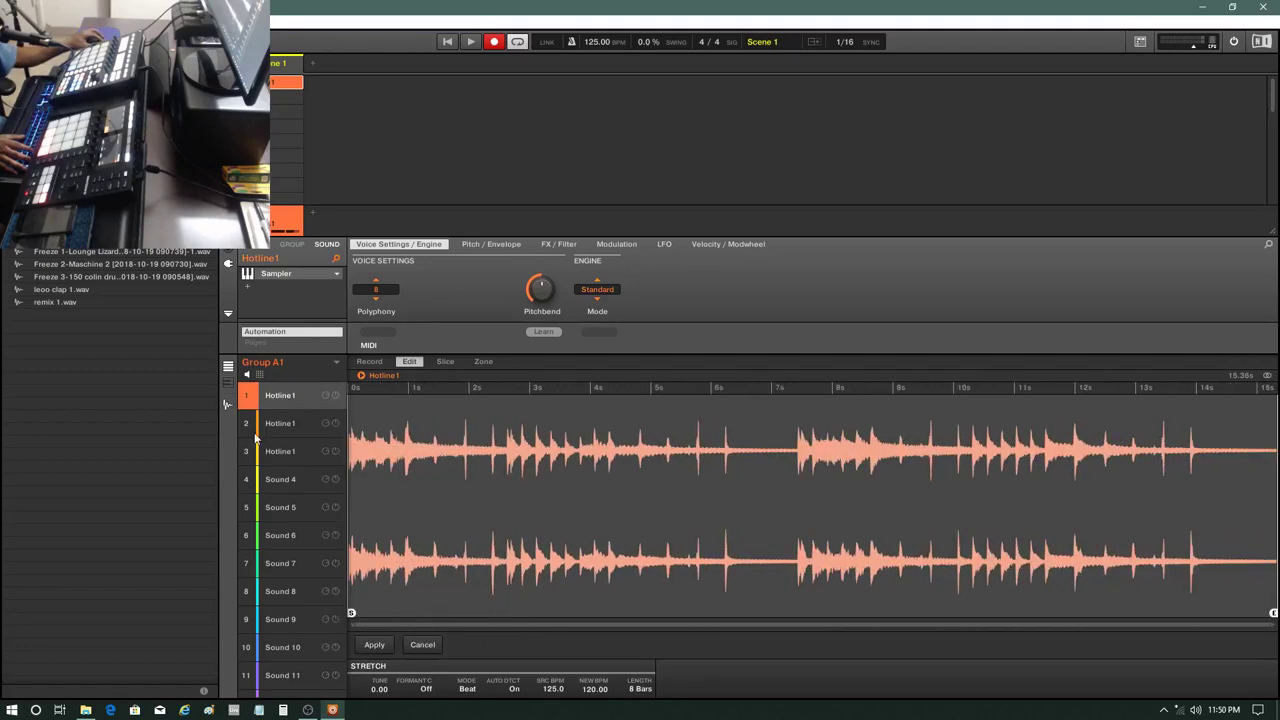
Step: Check the truncated samples on sounds 3 and 2, and locate sound 2's sample file in Explorer
left_click(287, 450)
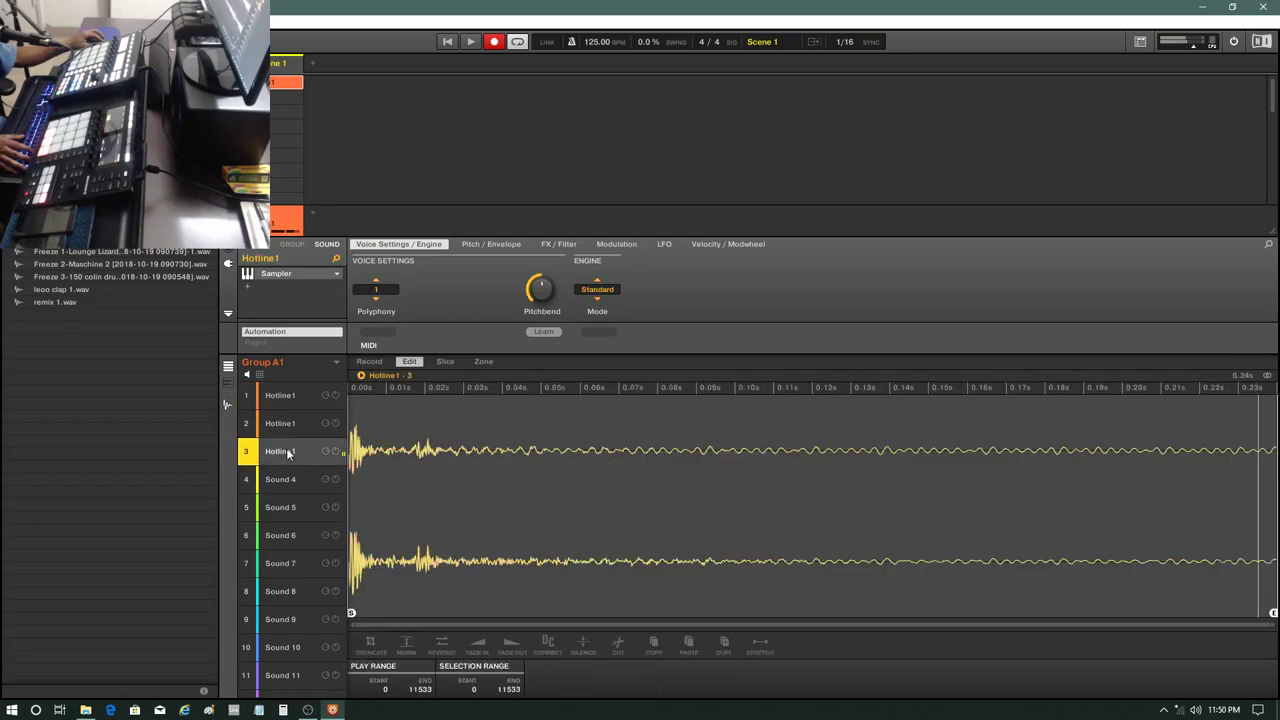
left_click(282, 424)
right_click(410, 465)
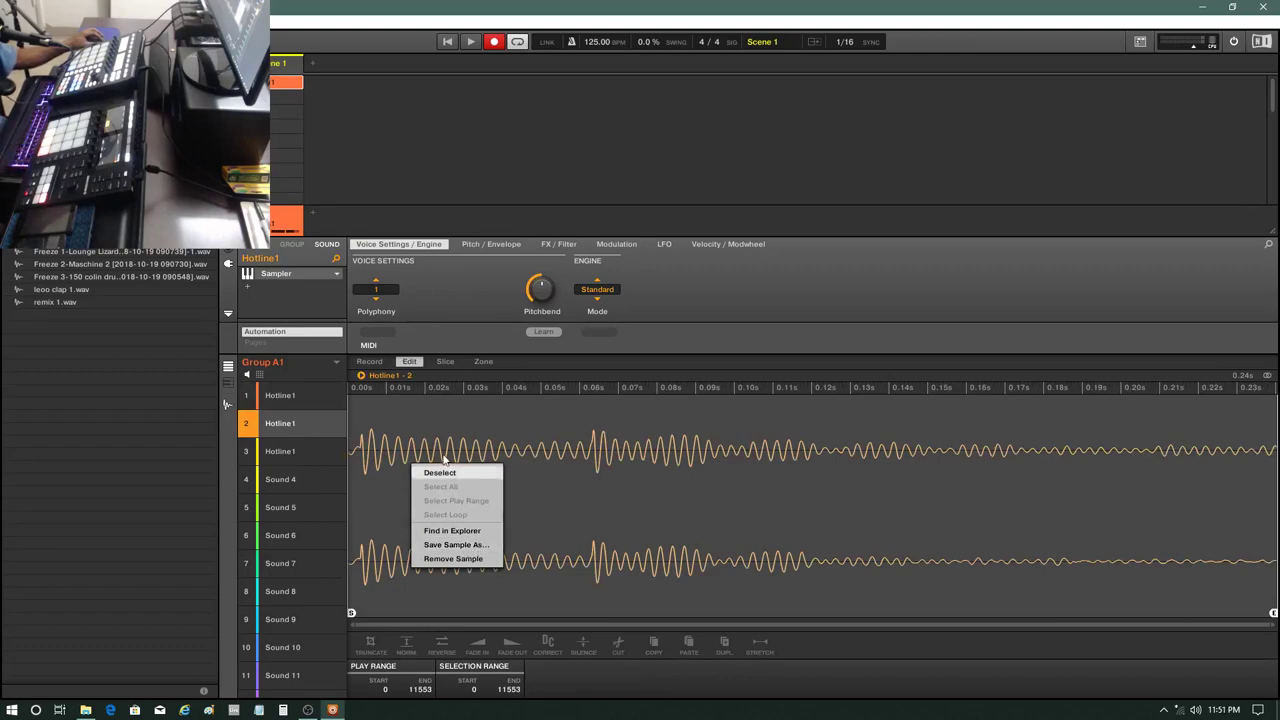
left_click(461, 535)
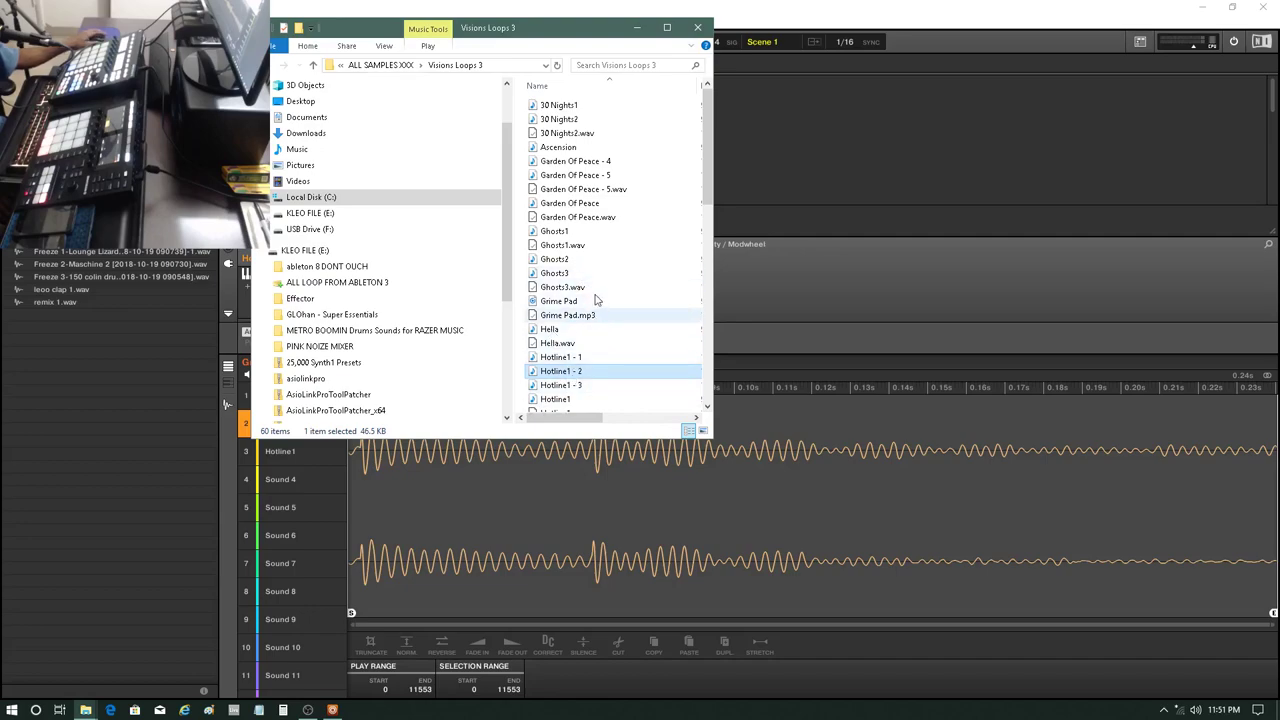
Step: Look through the truncated Hotline1 sample files in the Visions Loops 3 folder and switch back to Maschine
scroll(599, 270, "down", 4)
scroll(590, 360, "down", 2)
scroll(586, 378, "up", 2)
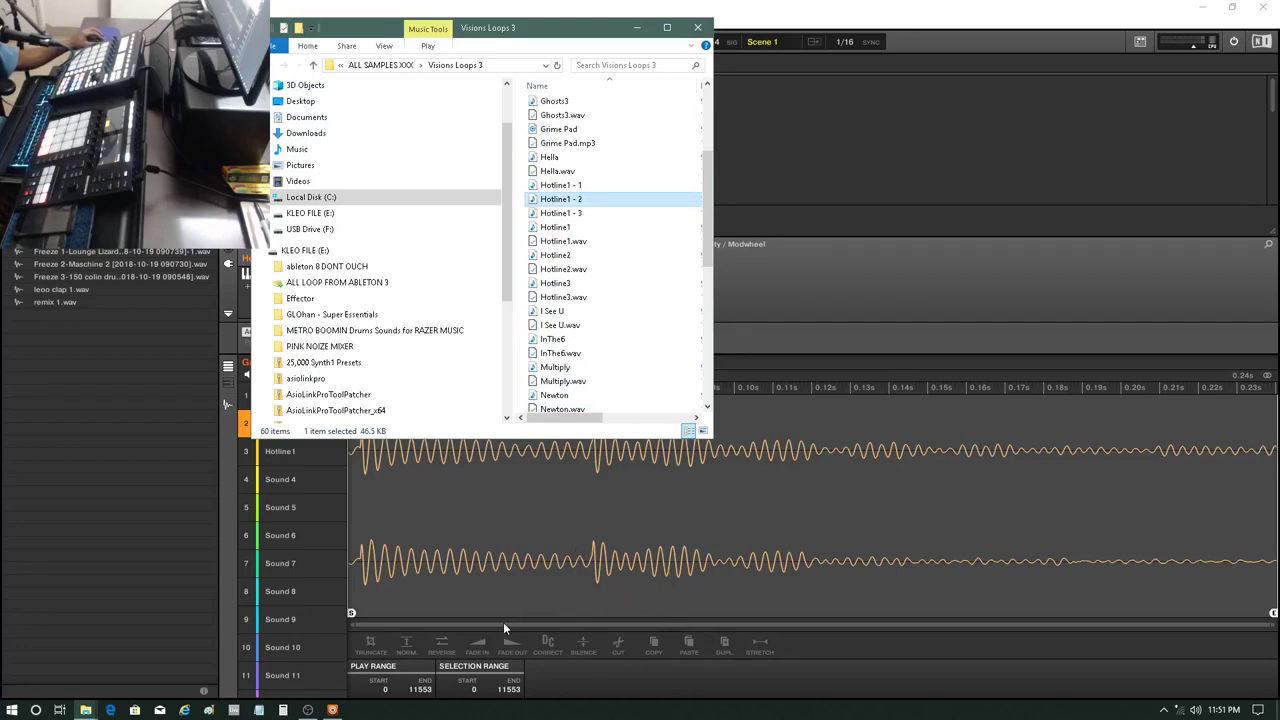
left_click(551, 500)
left_click(494, 506)
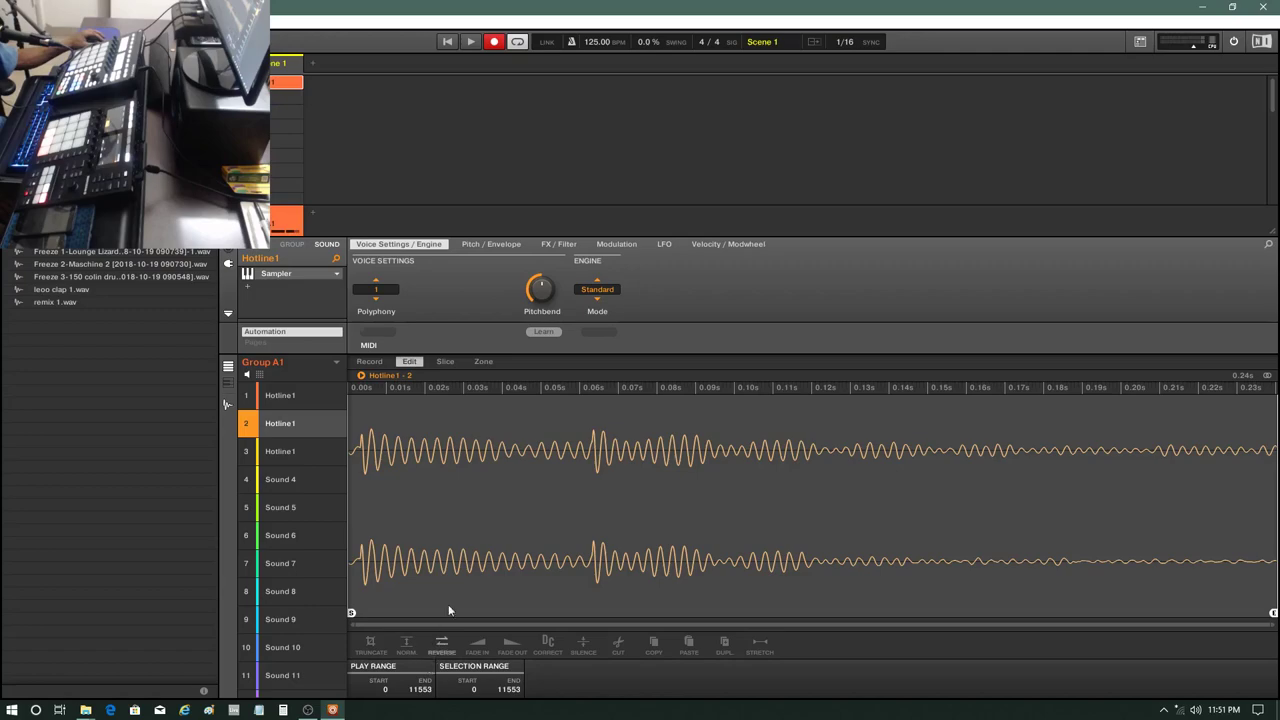
left_click(527, 477)
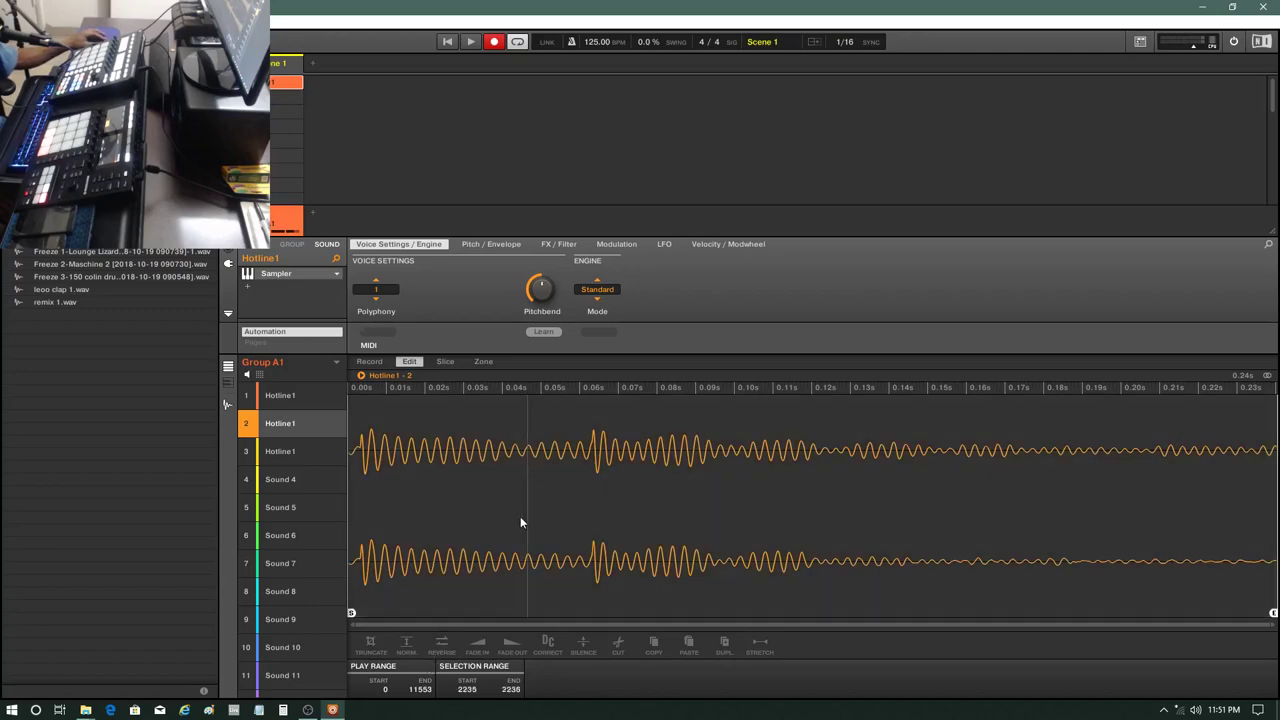
left_click(370, 645)
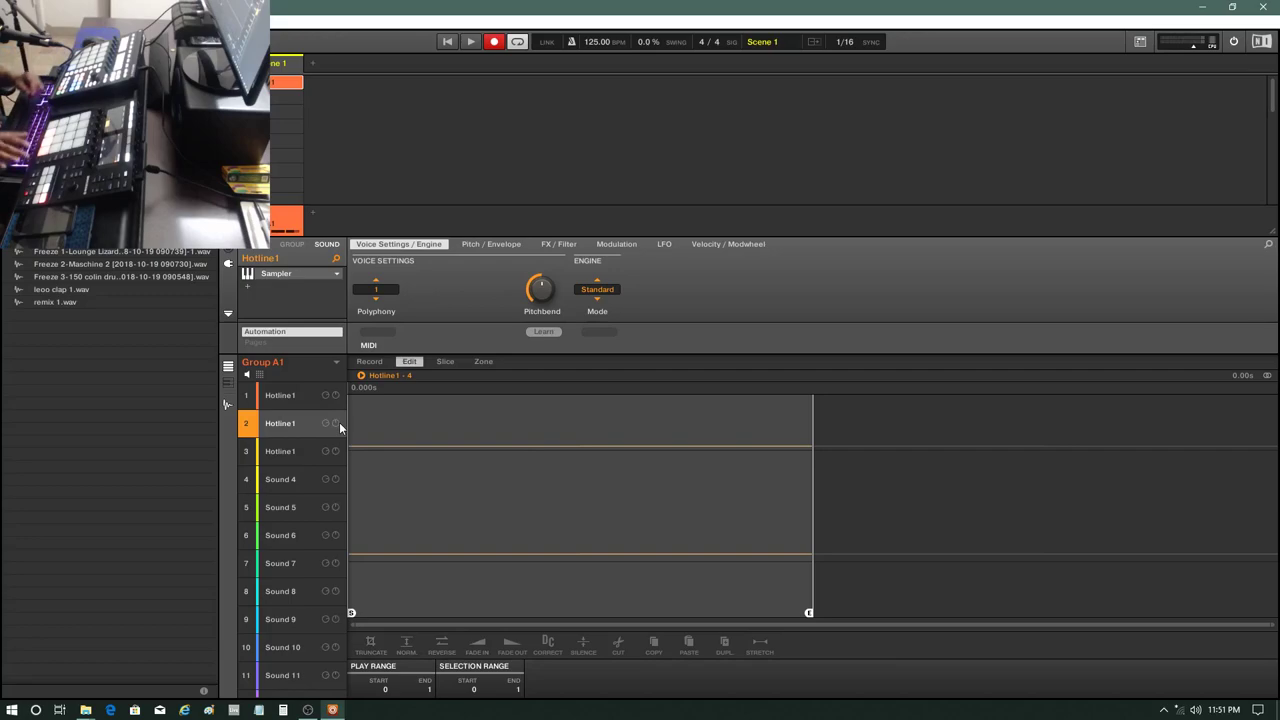
key("ctrl+z")
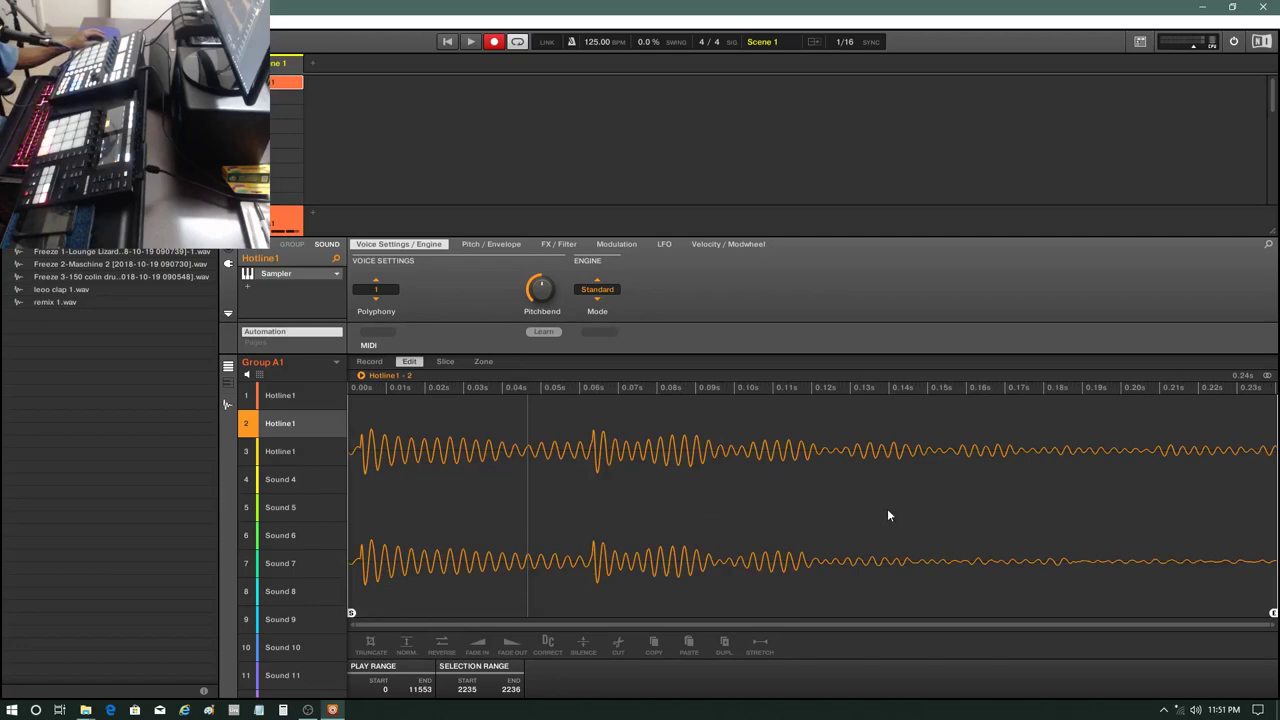
Step: Select sound 2's whole sample, check the file type options for saving it as a new sample, and cancel the save
key("ctrl+a")
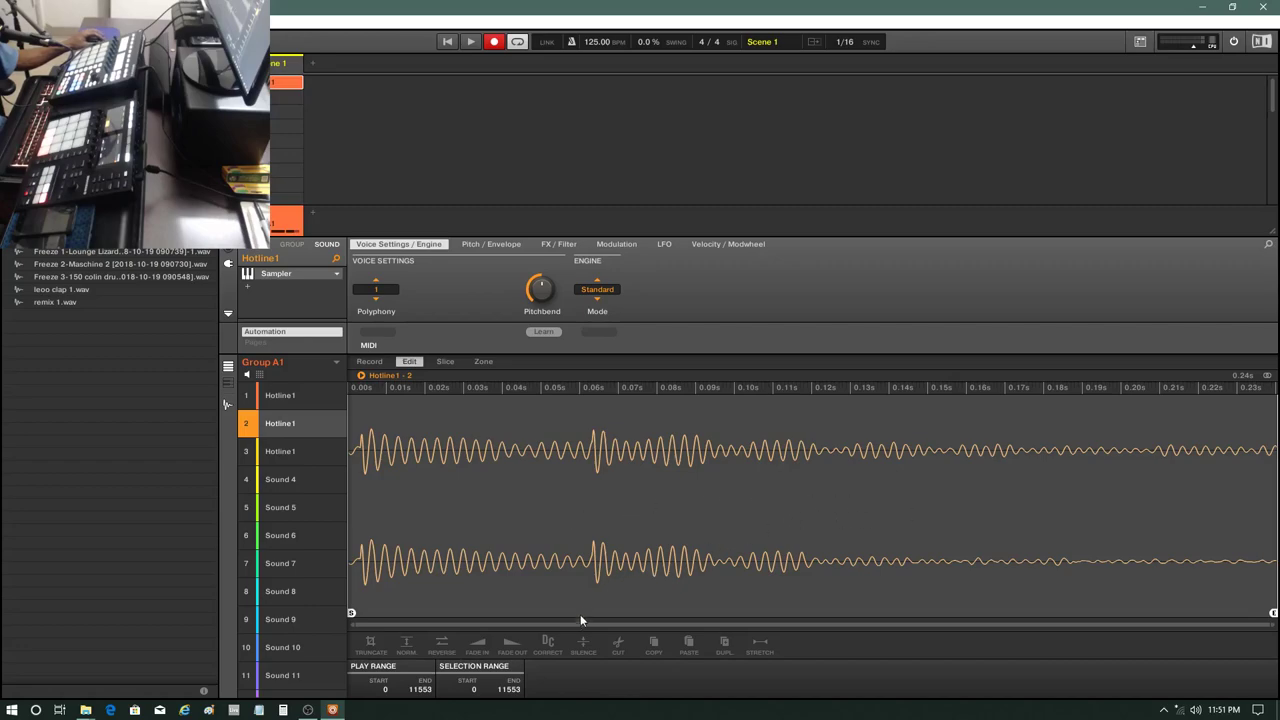
right_click(578, 505)
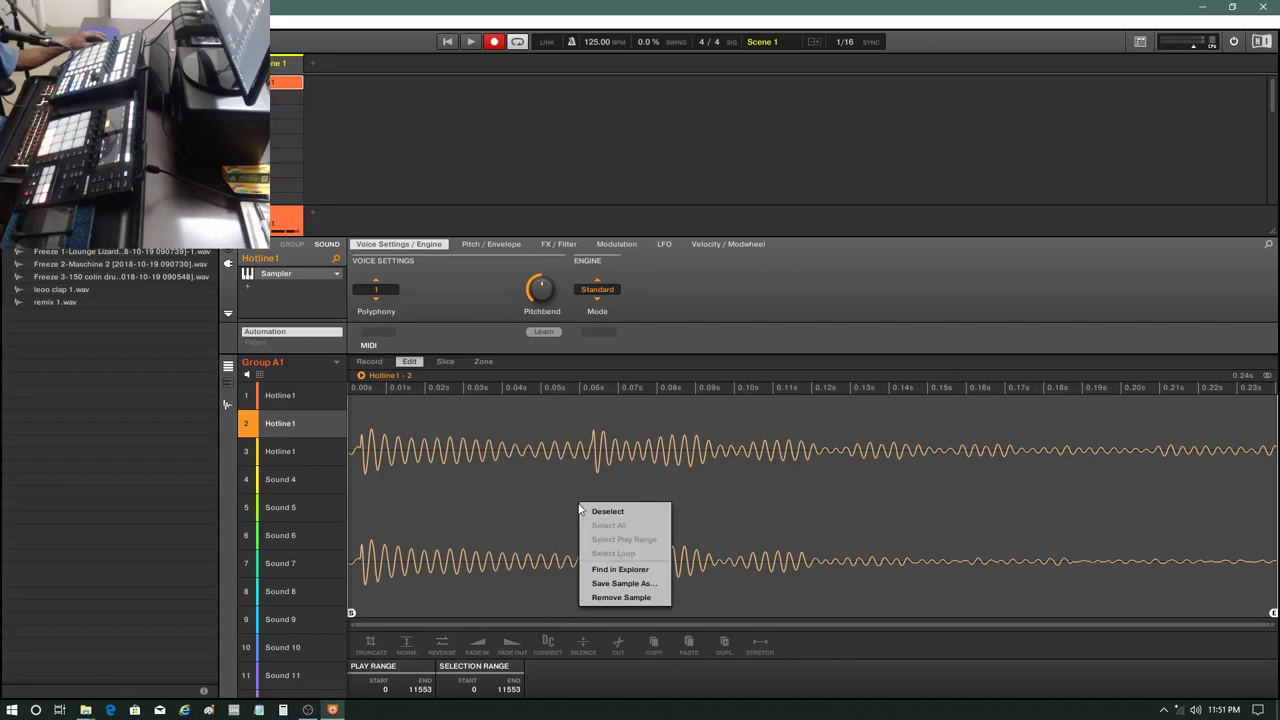
left_click(623, 584)
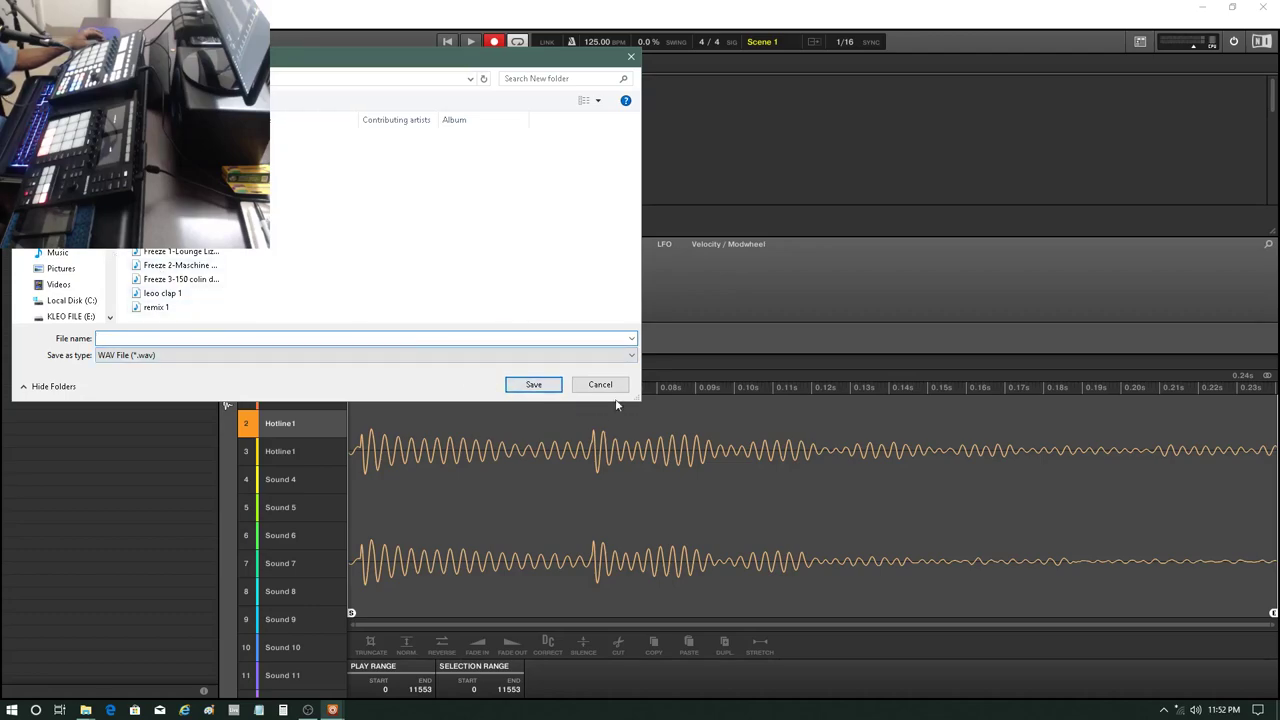
left_click(167, 356)
left_click(166, 368)
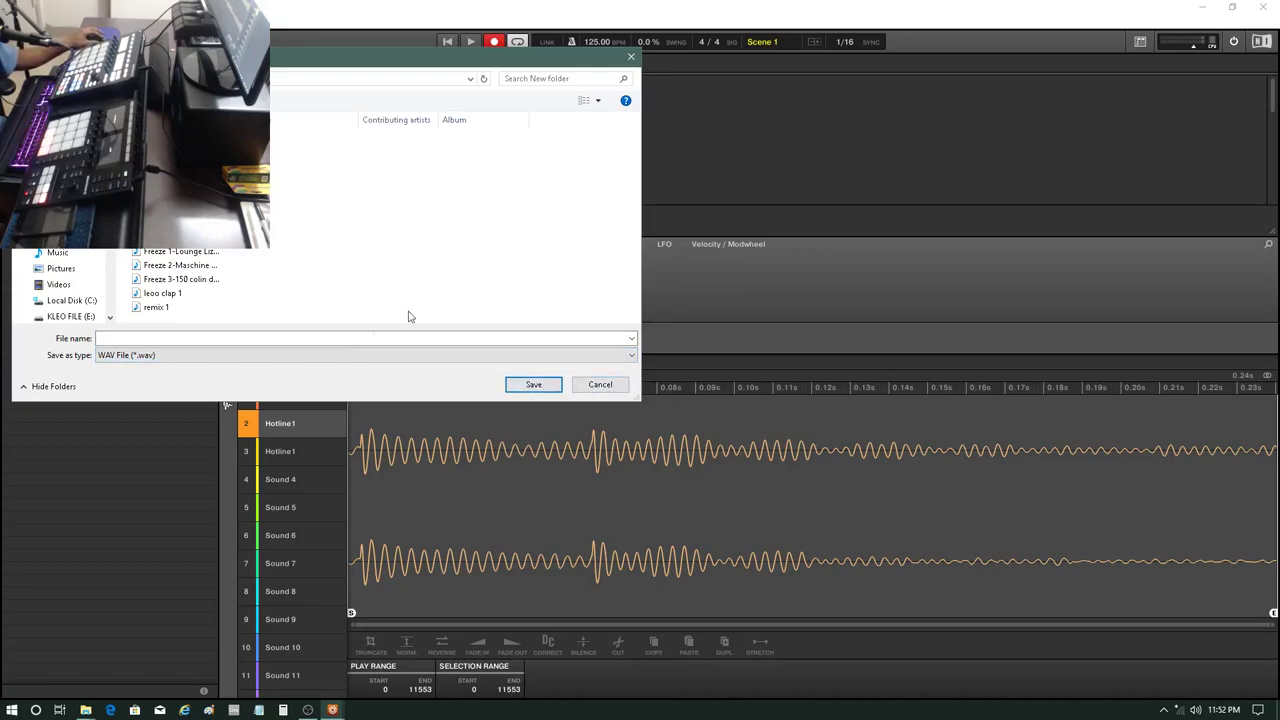
left_click(600, 385)
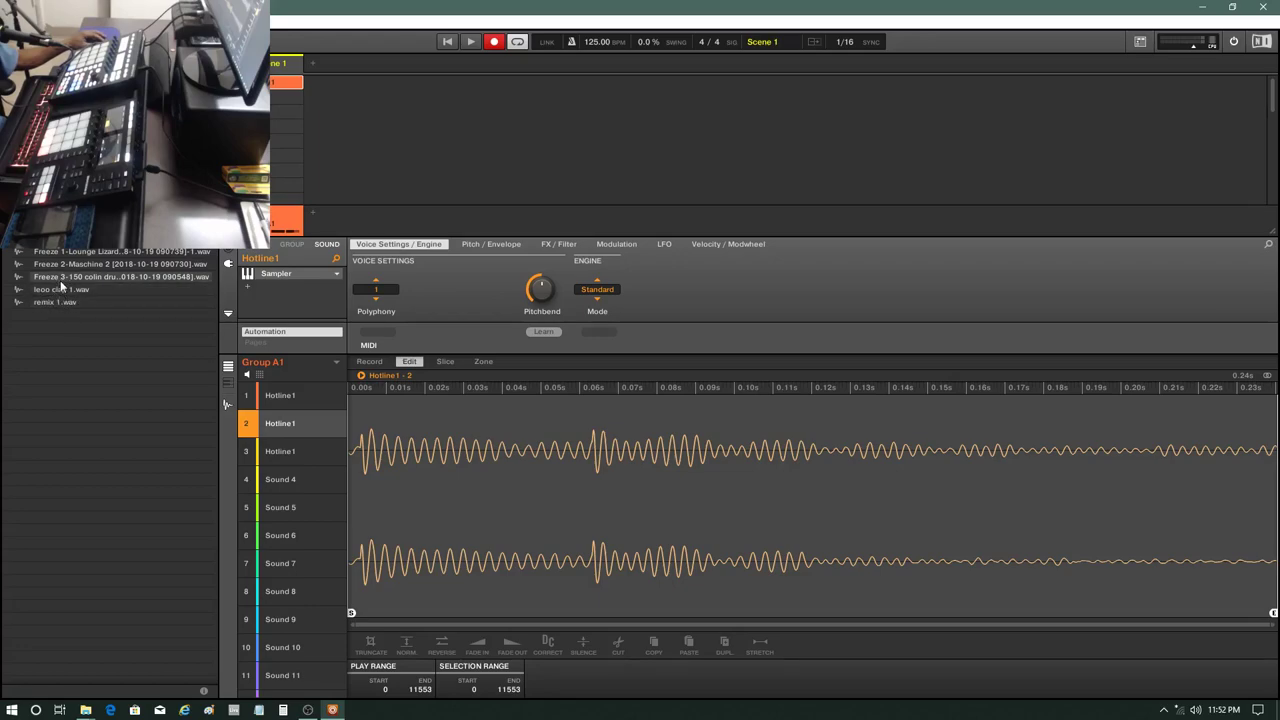
Step: Load the leoo clap 1.wav sample onto sound 8 and toggle playback
left_click_drag(57, 290, 286, 592)
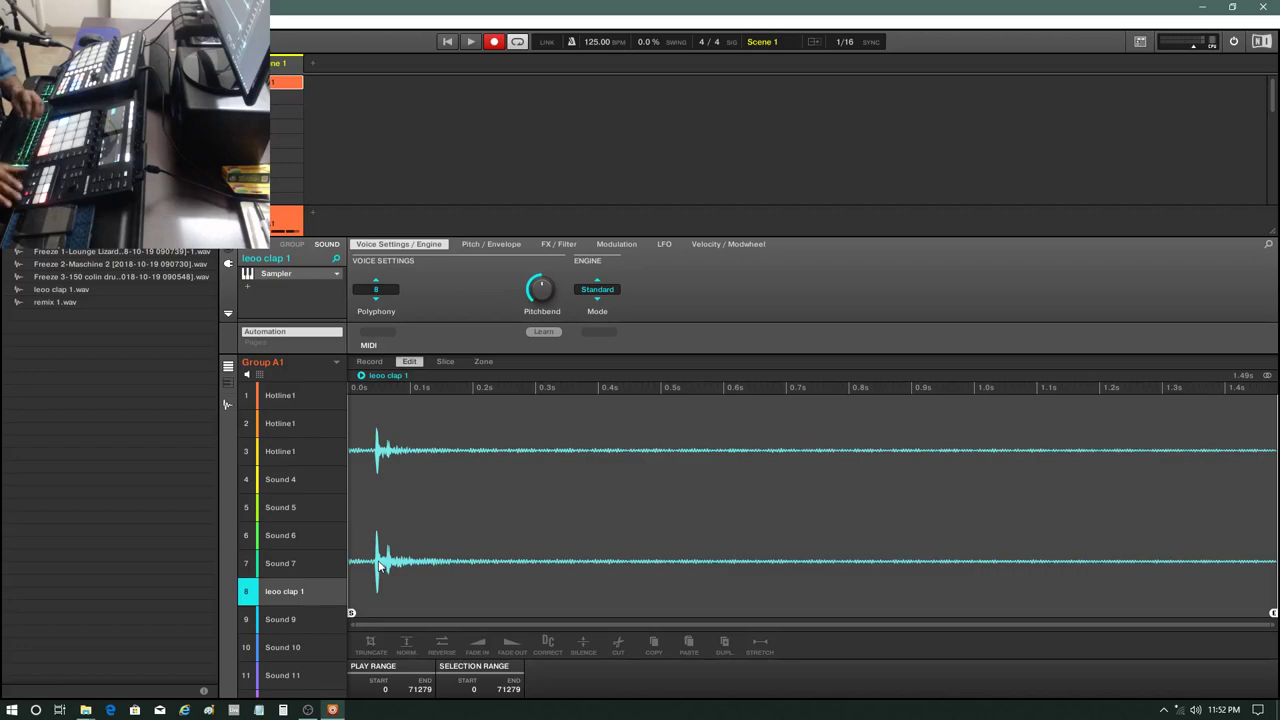
key("space")
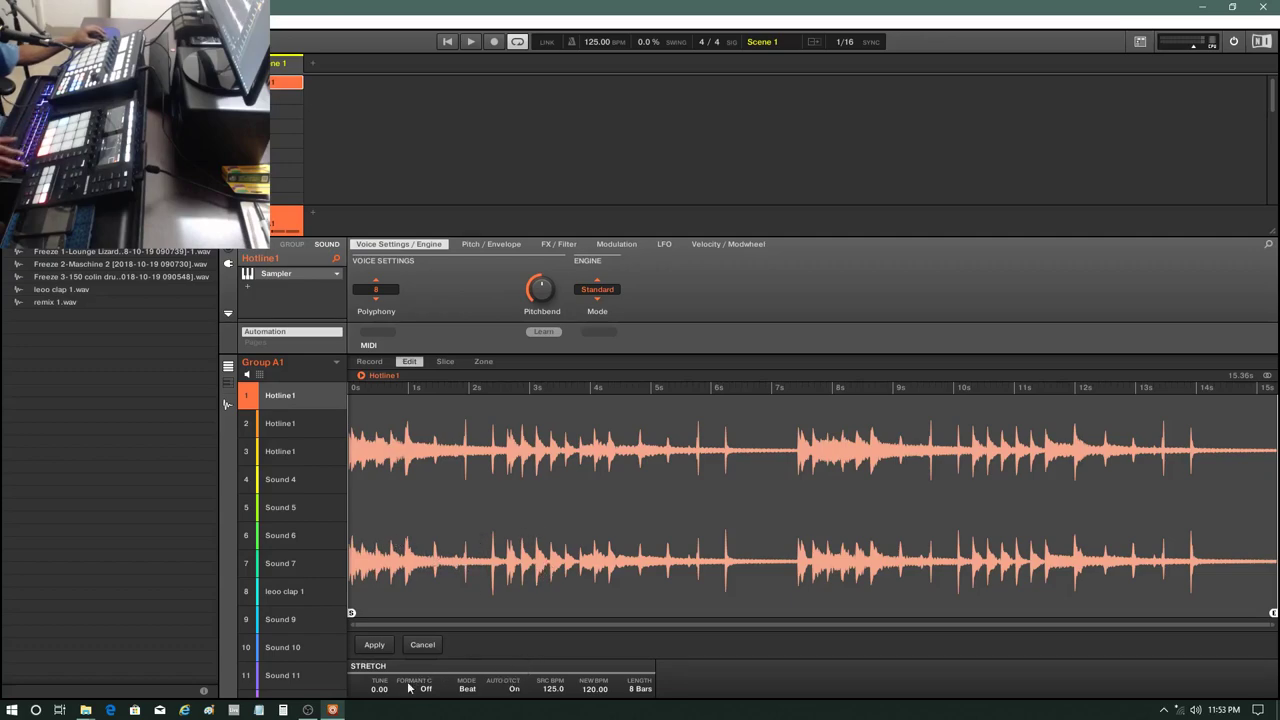
mouse_move(333, 710)
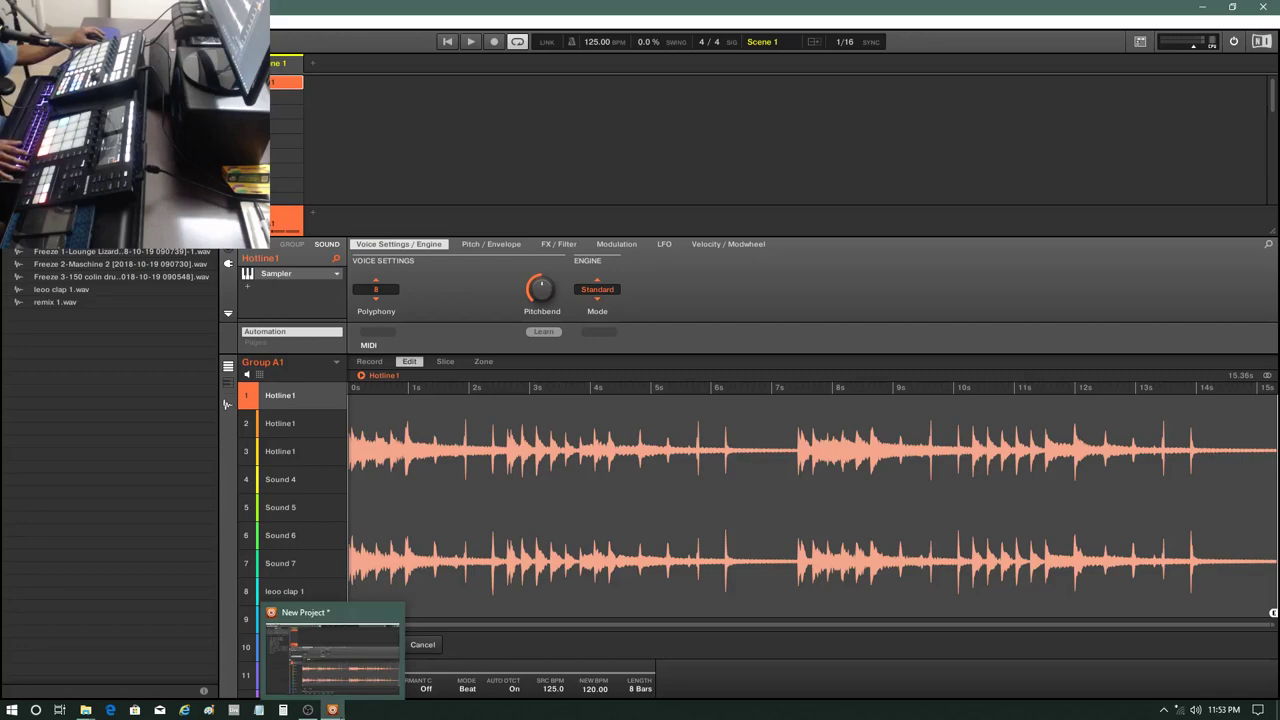